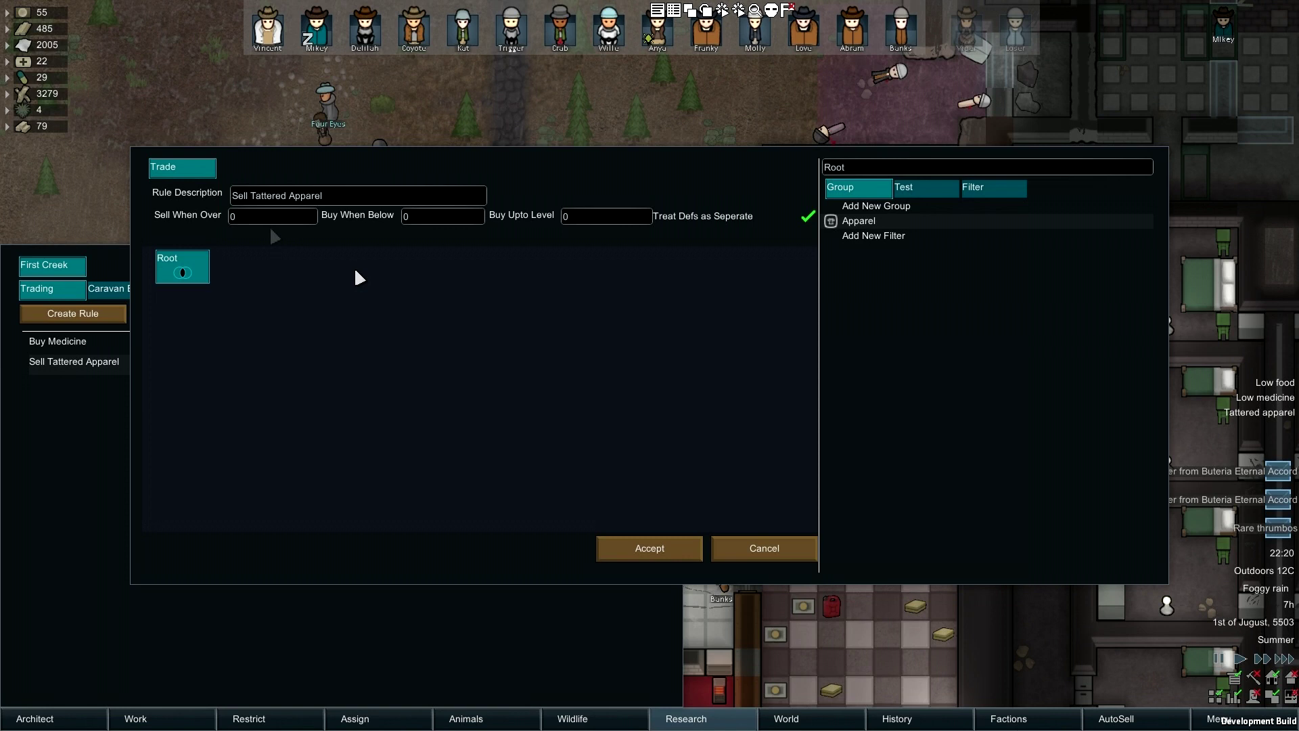
Add an empty New Group under Root and convert Root's Apparel filter into a sub-group.
left_click(180, 270)
left_click(303, 276)
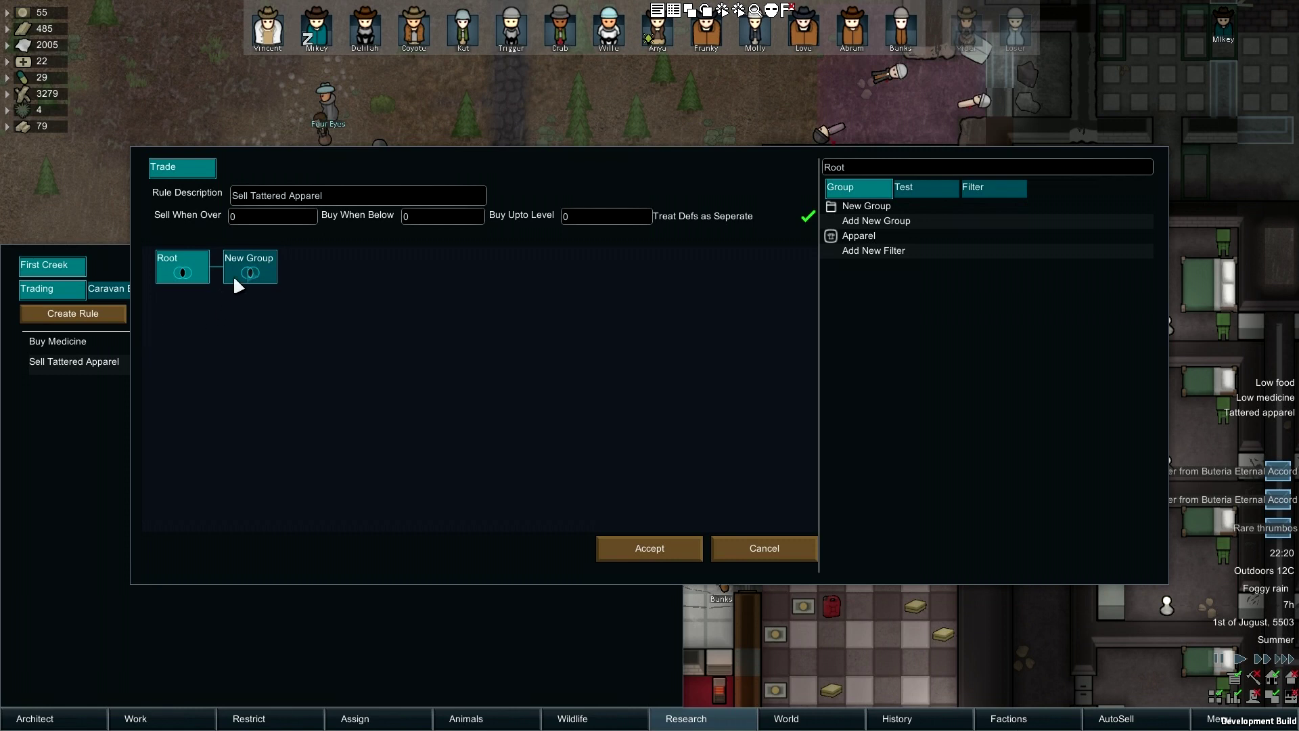
right_click(178, 268)
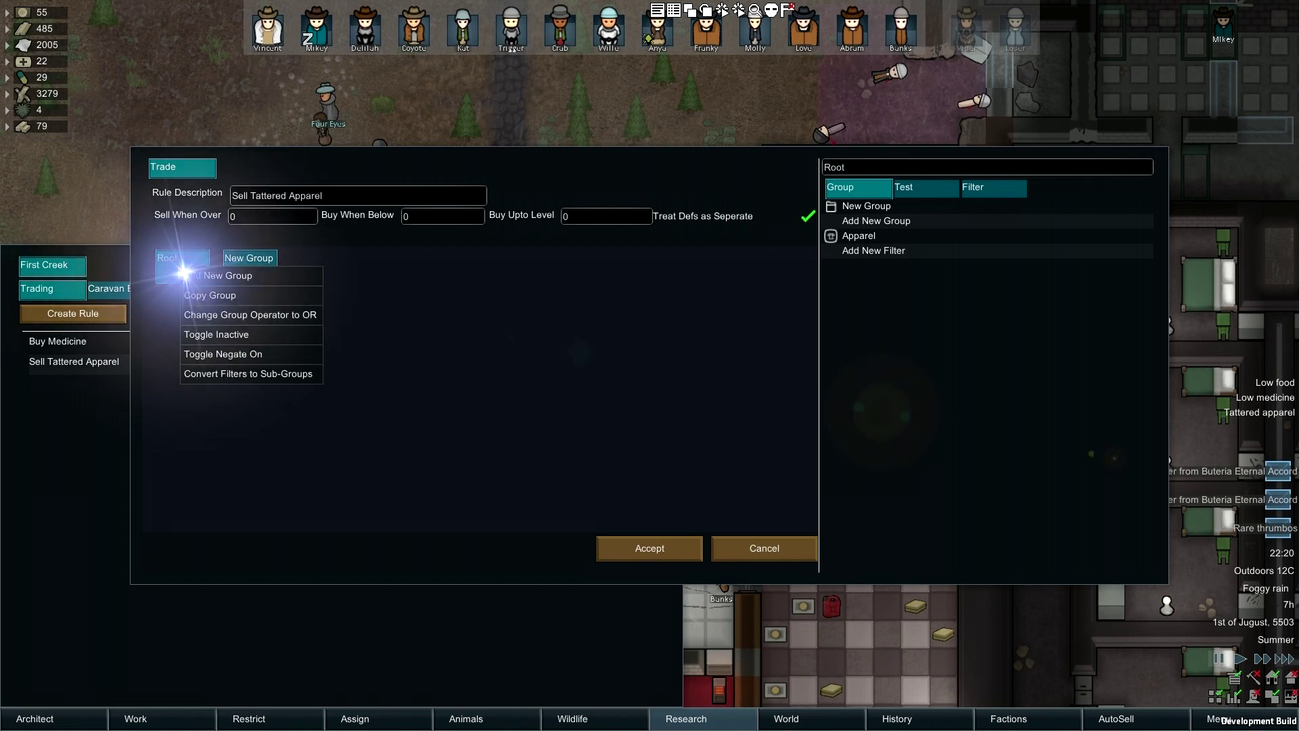
left_click(280, 370)
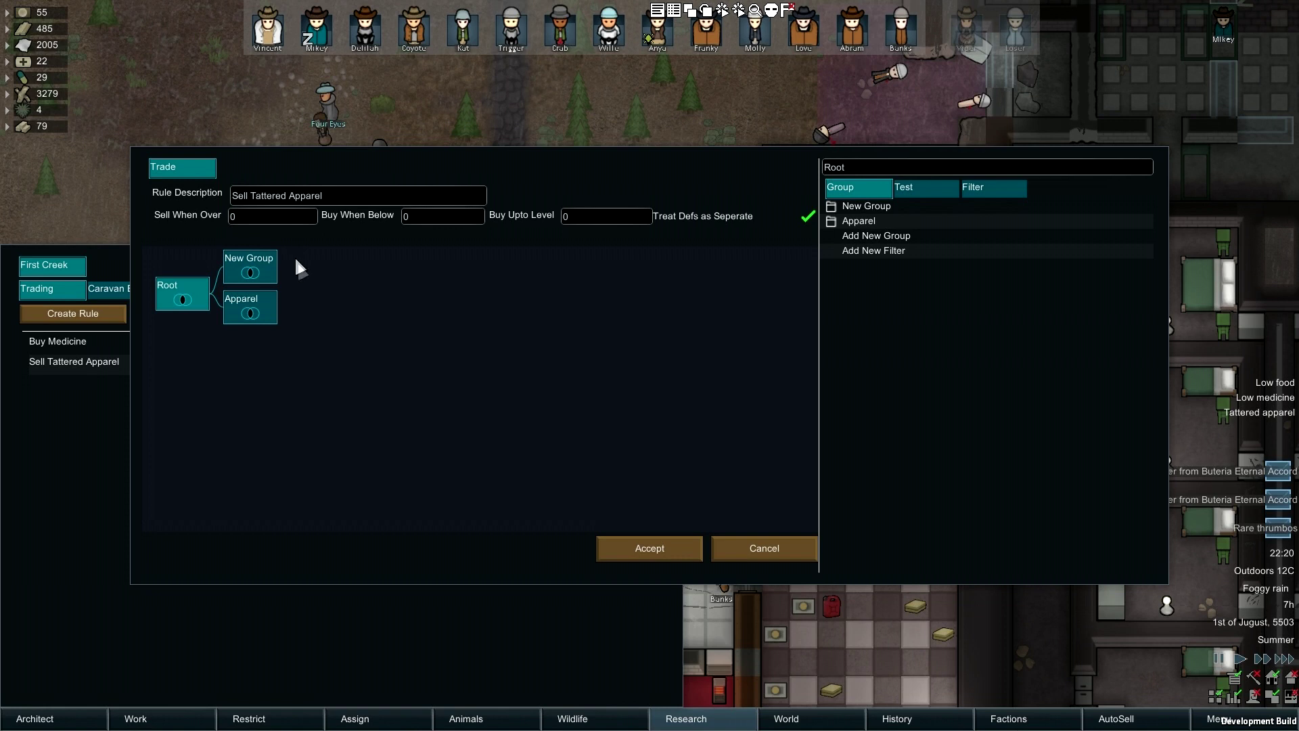
left_click(256, 268)
Rename the New Group to 'Subpar Quality'.
left_click(906, 167)
key("ctrl+a")
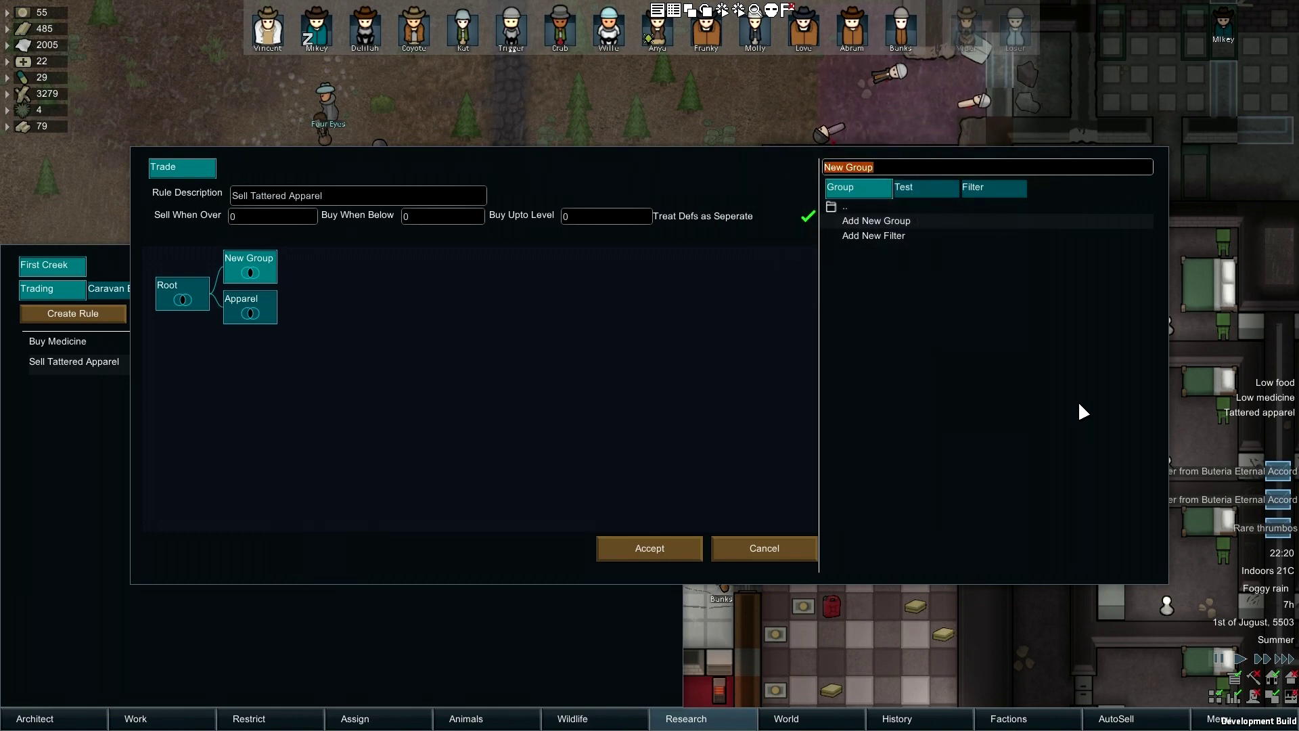
type("S")
key("BackSpace")
type("Sup")
key("BackSpace")
type("bpar Quality")
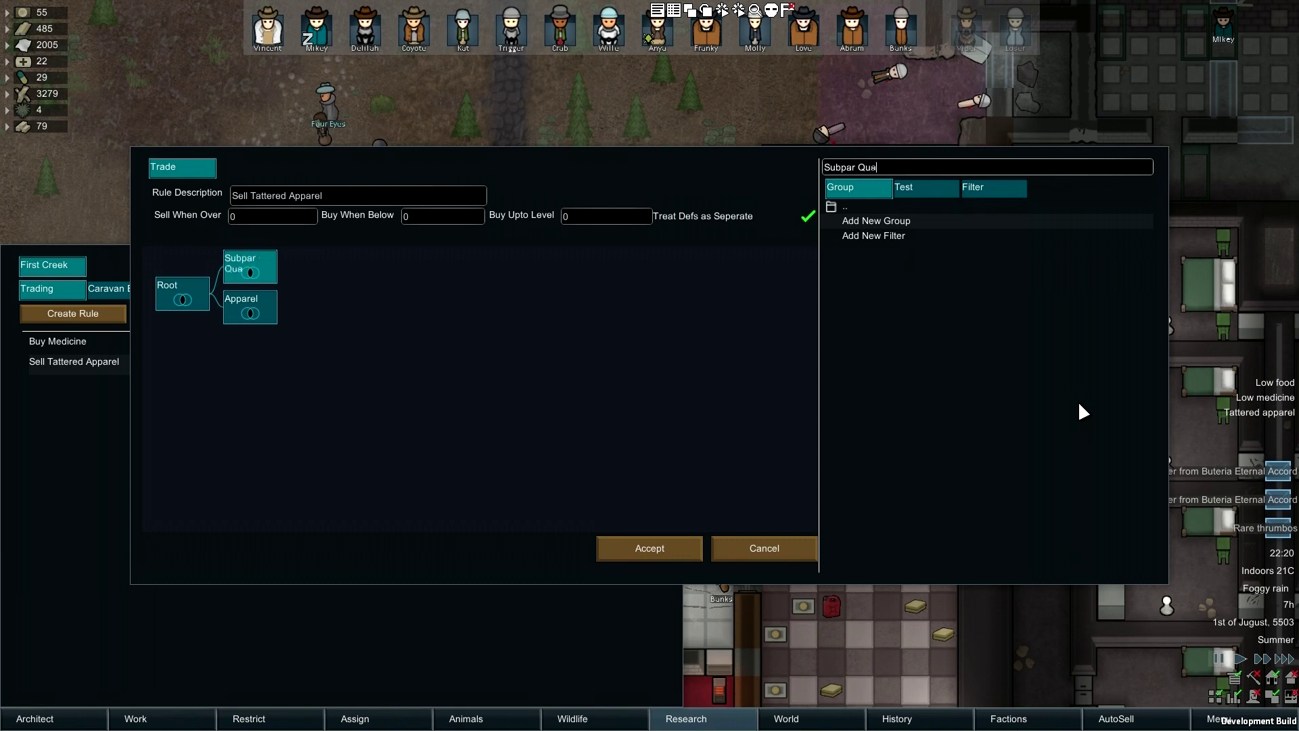
Rename the Apparel sub-group to 'Damaged'.
left_click(250, 303)
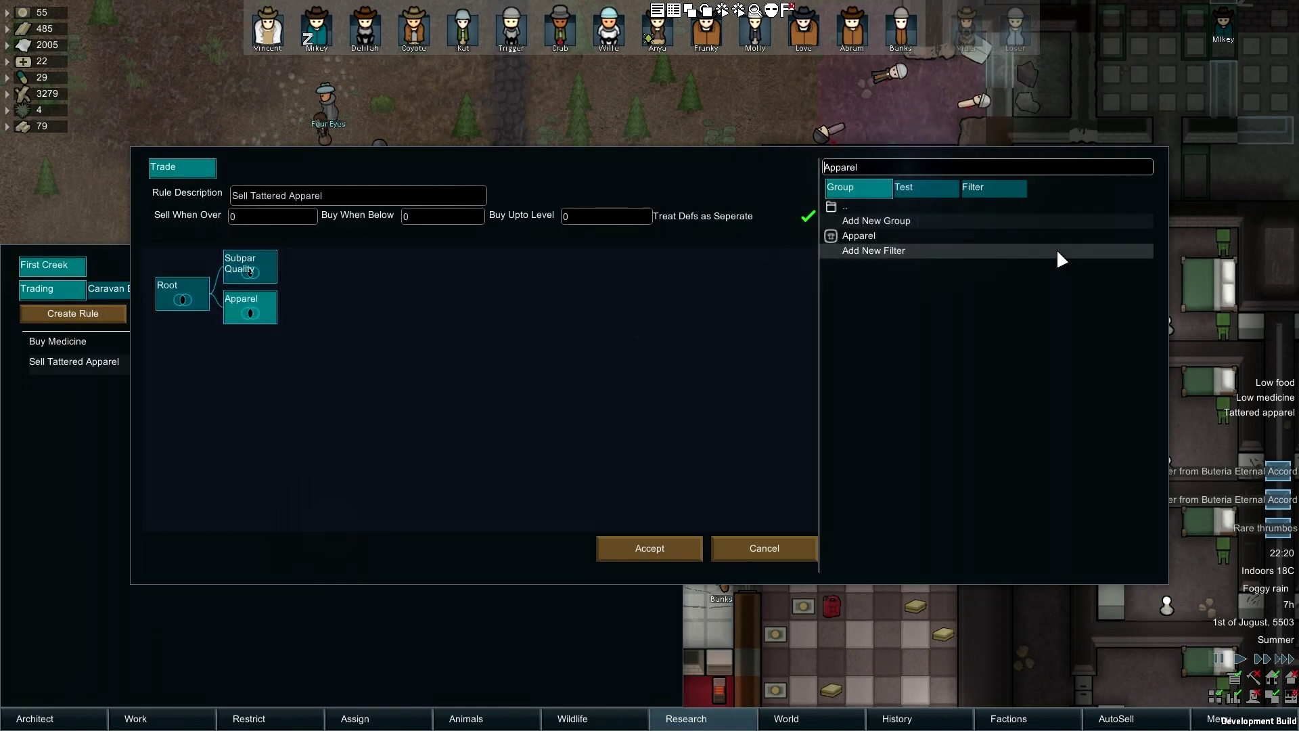
key("ctrl+a")
type("Damaged")
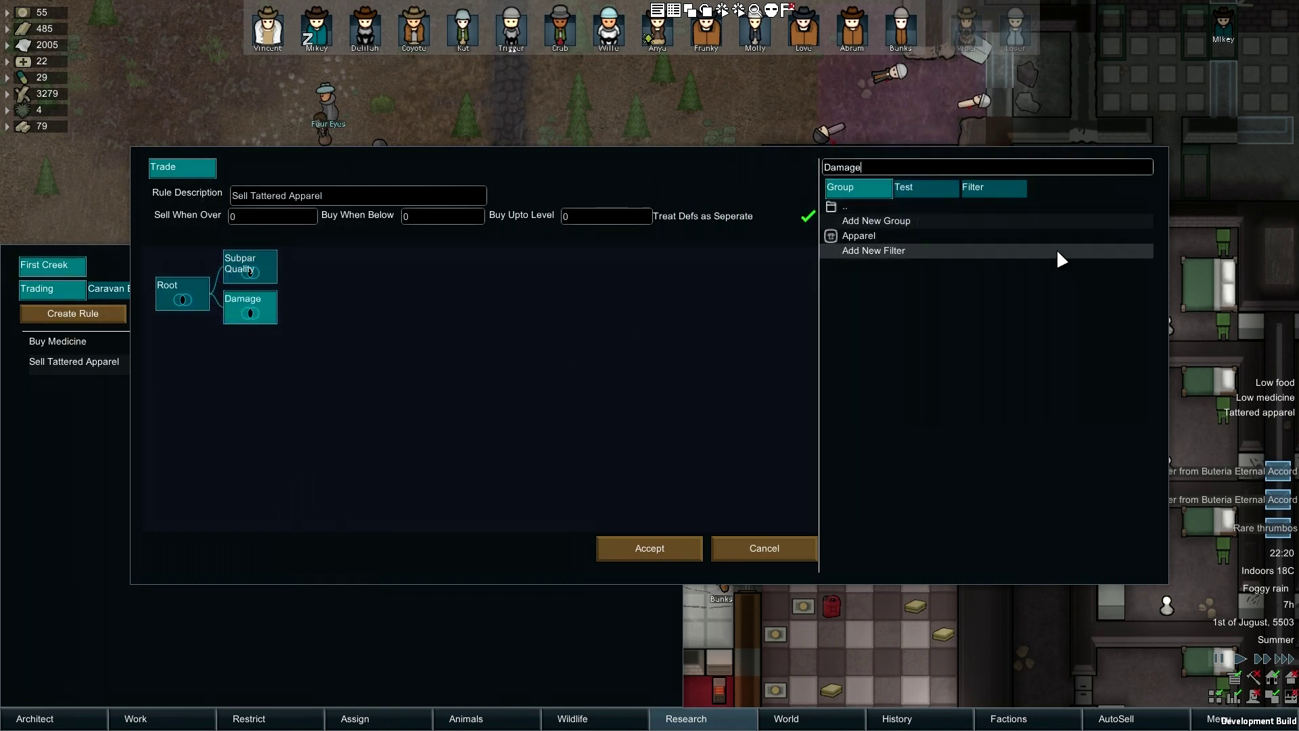
left_click(243, 264)
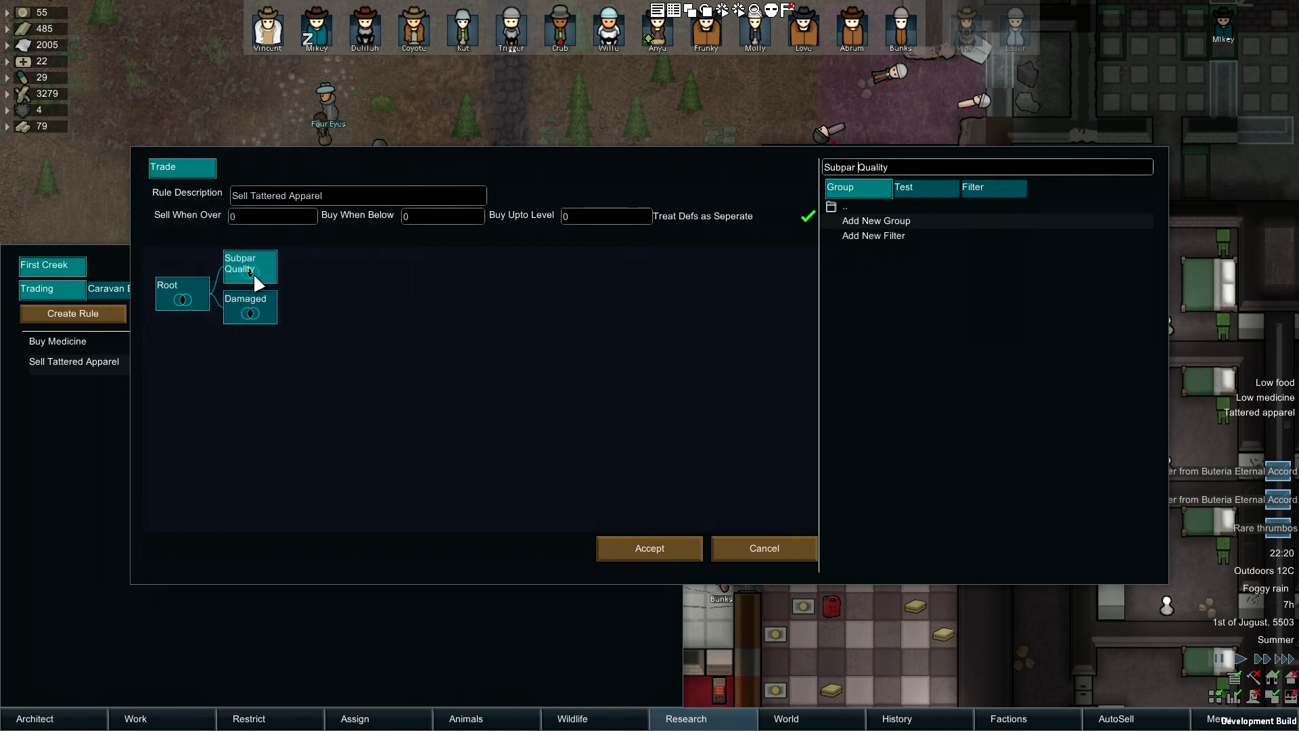
Add a Category filter to Subpar Quality including Apparel and Headgear.
left_click(923, 236)
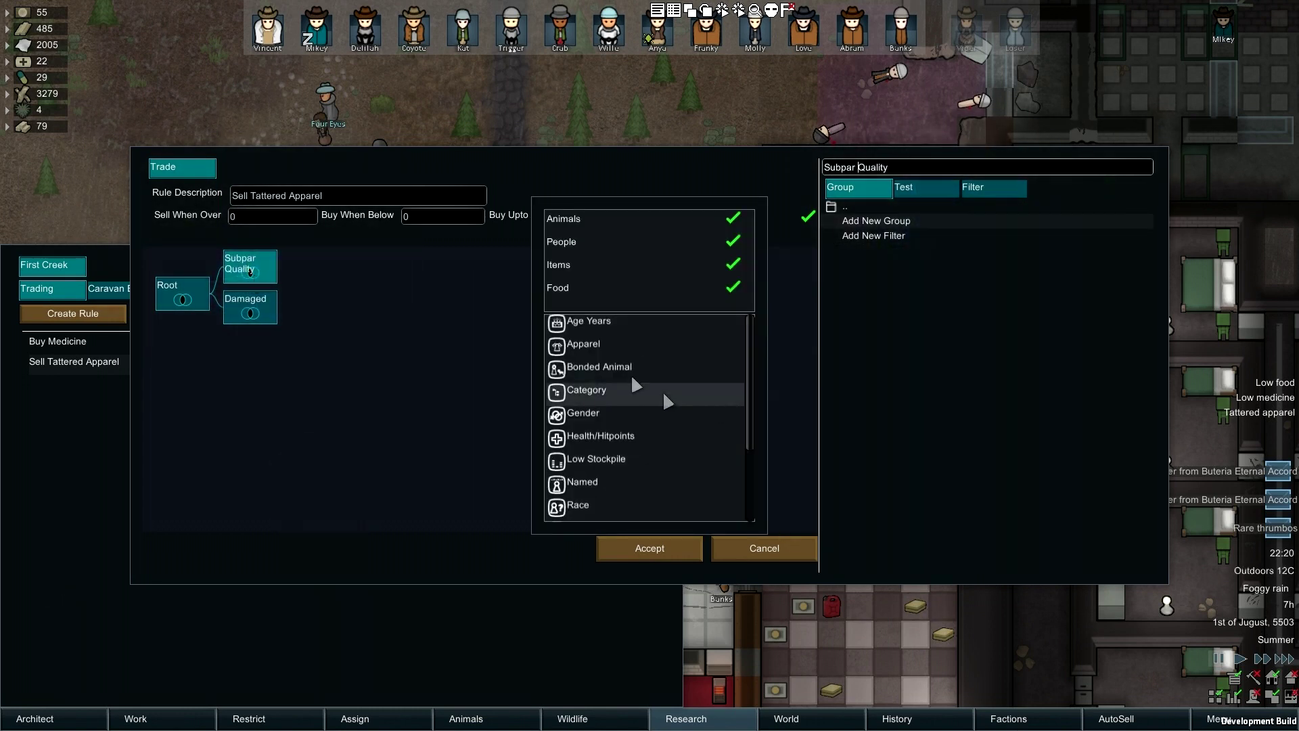
left_click(595, 390)
left_click(877, 235)
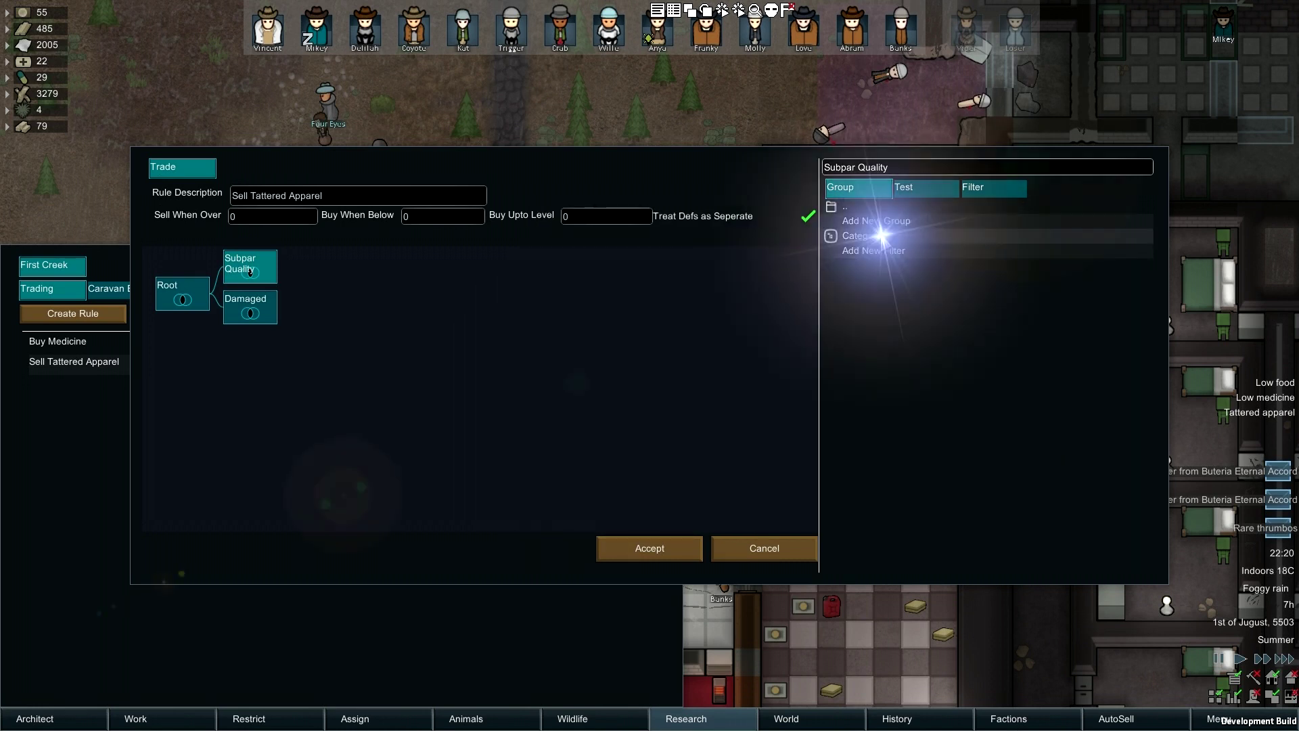
scroll(899, 290, "down", 10)
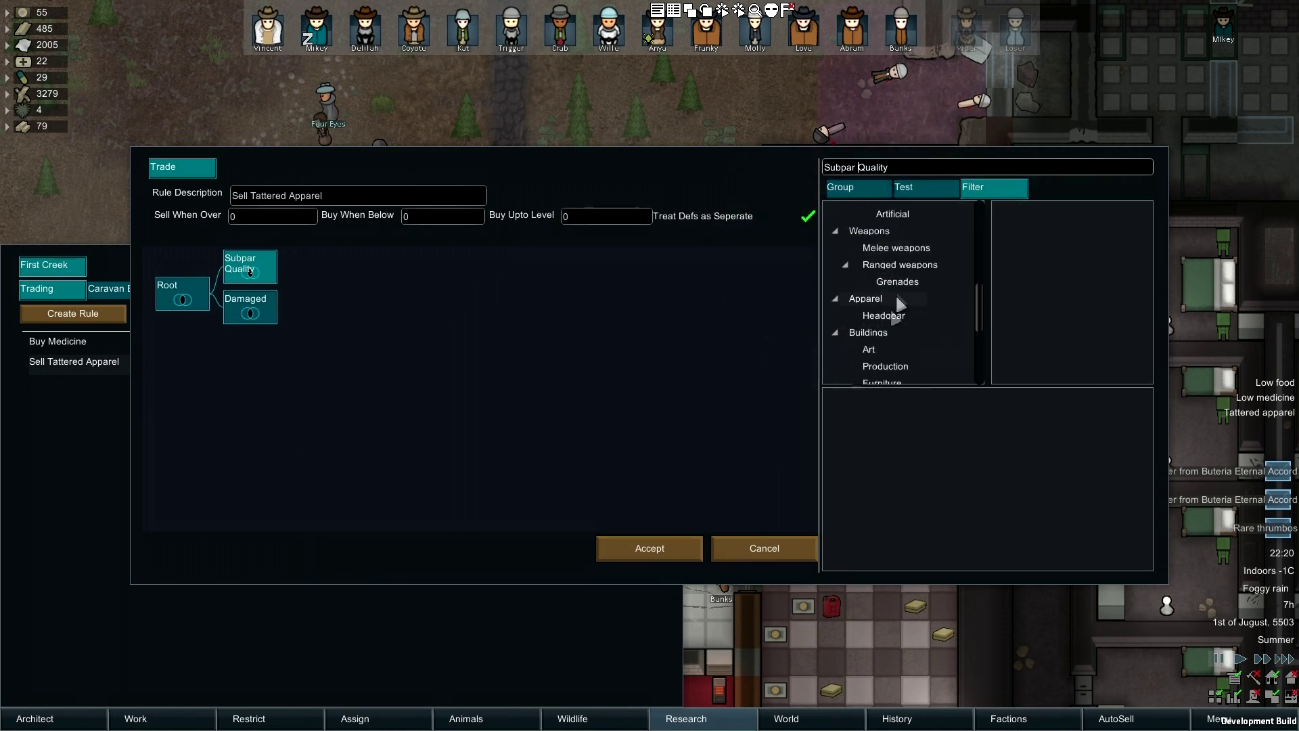
left_click(867, 299)
left_click(884, 316)
left_click(1038, 208)
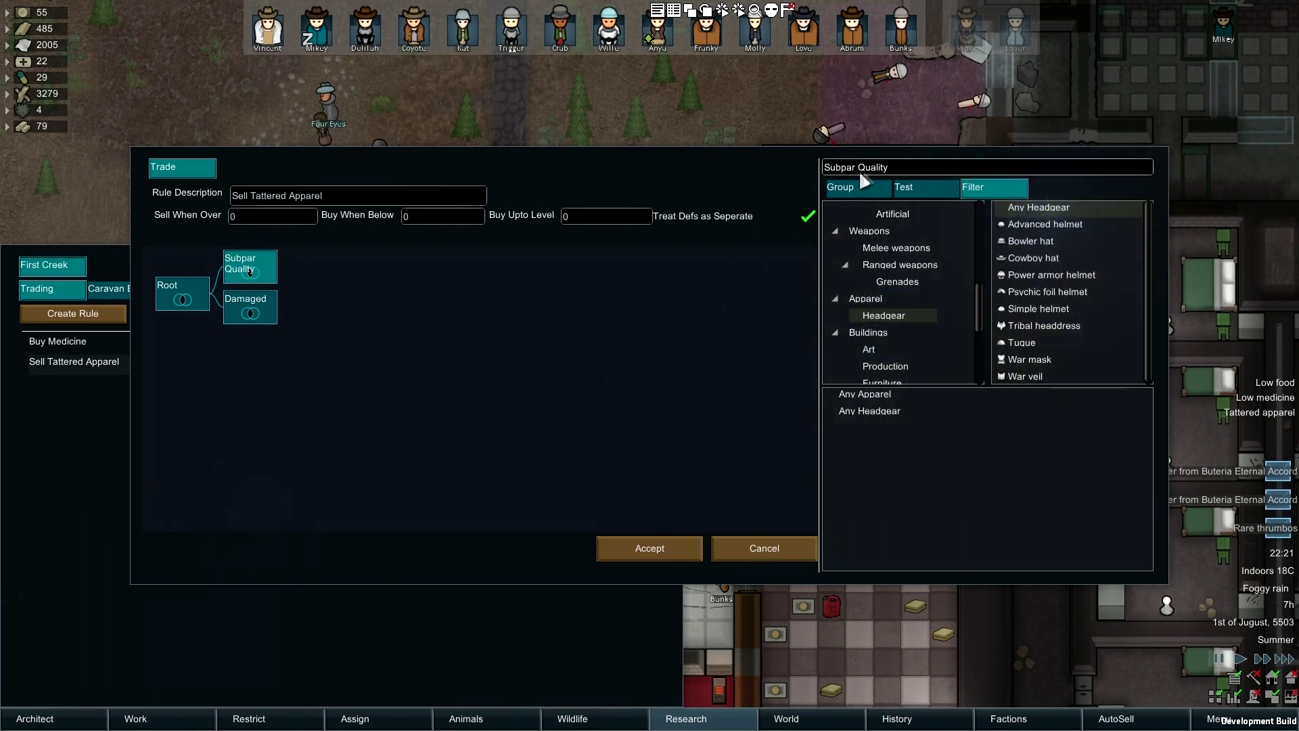
left_click(845, 189)
Add a Quality filter accepting awful, poor and normal items.
left_click(896, 251)
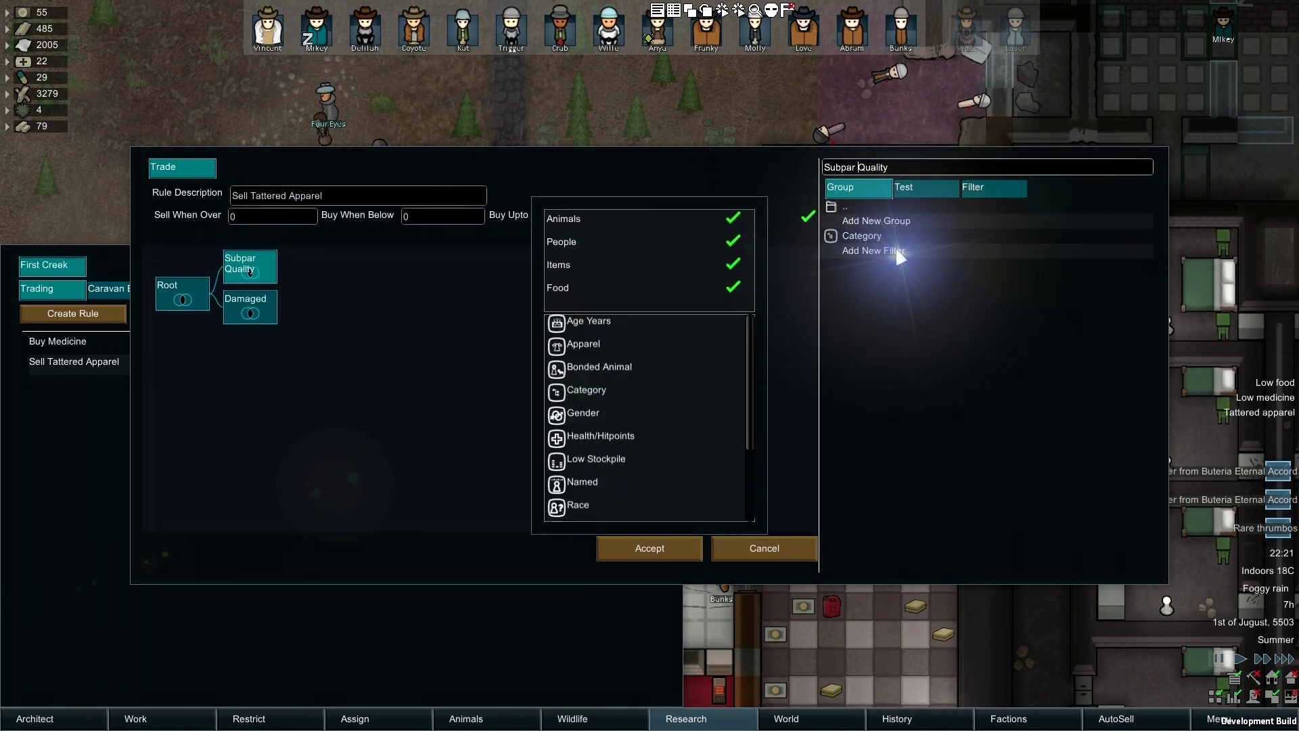
scroll(720, 372, "down", 3)
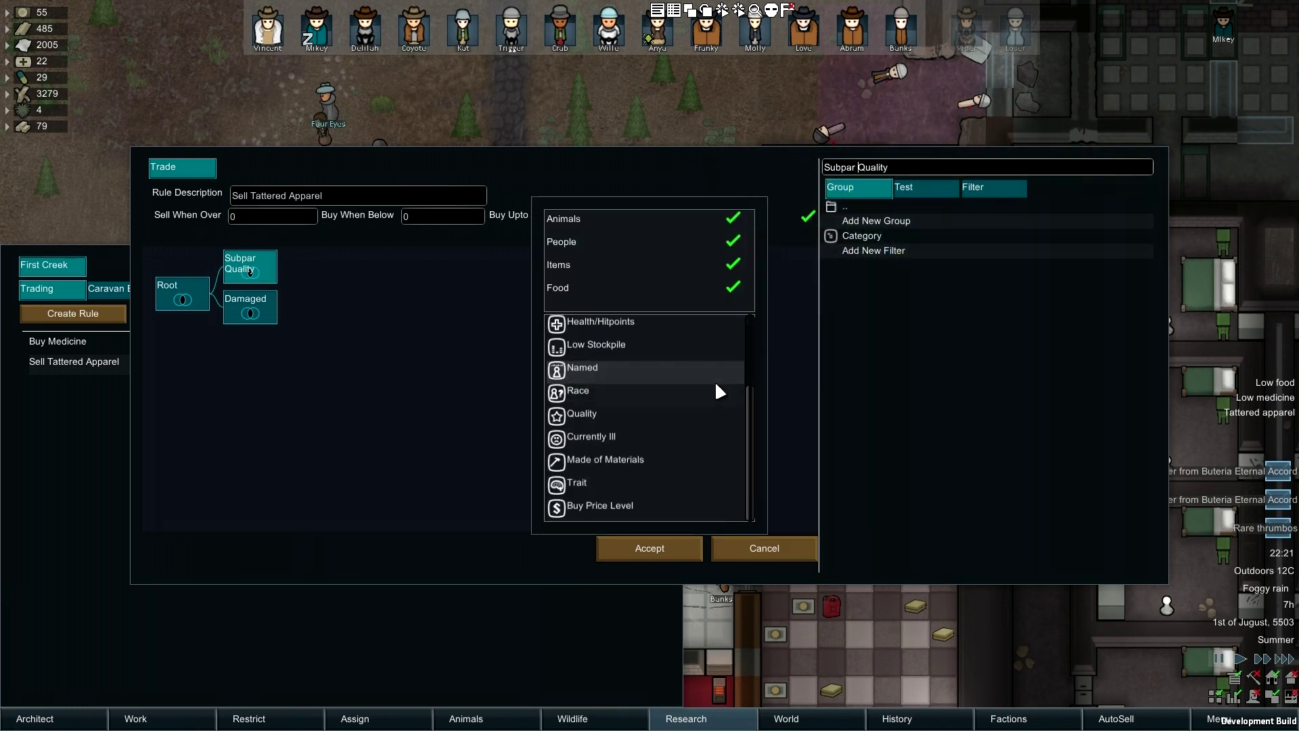
left_click(568, 411)
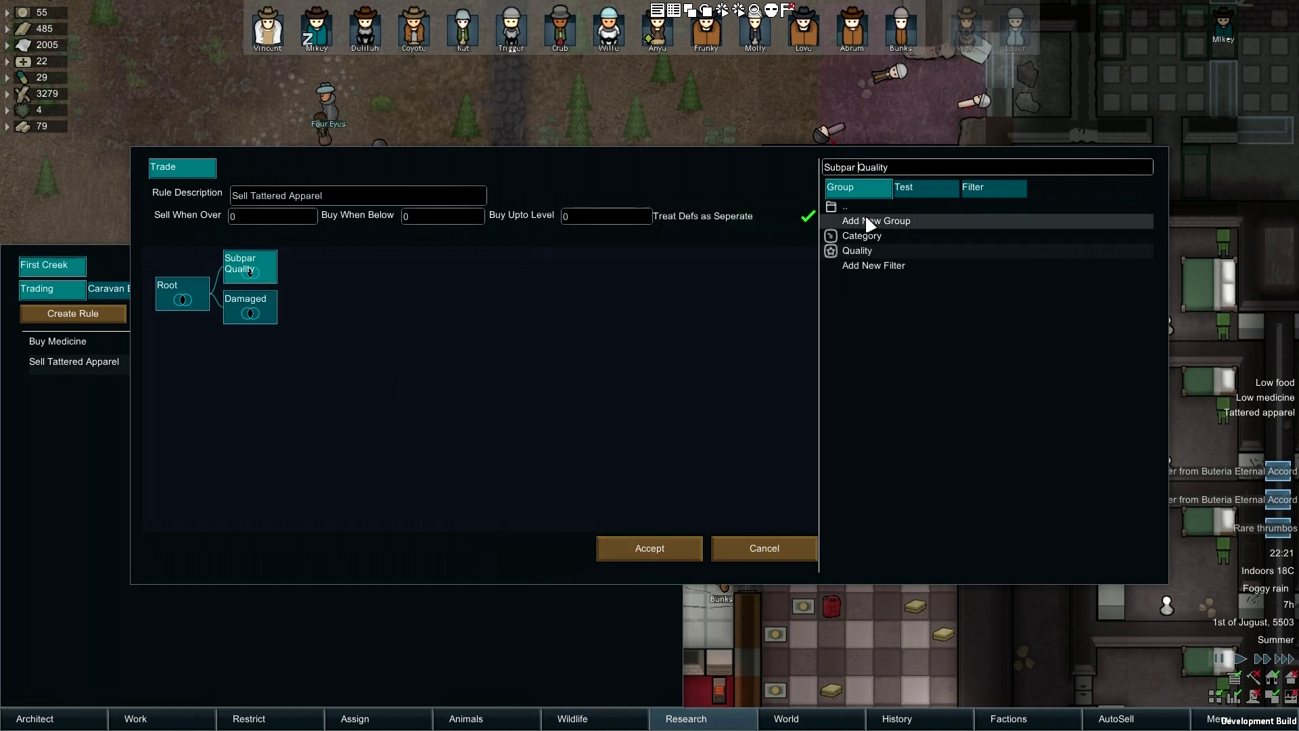
left_click(884, 251)
left_click(883, 251)
left_click(1135, 207)
left_click(1135, 228)
left_click(1135, 248)
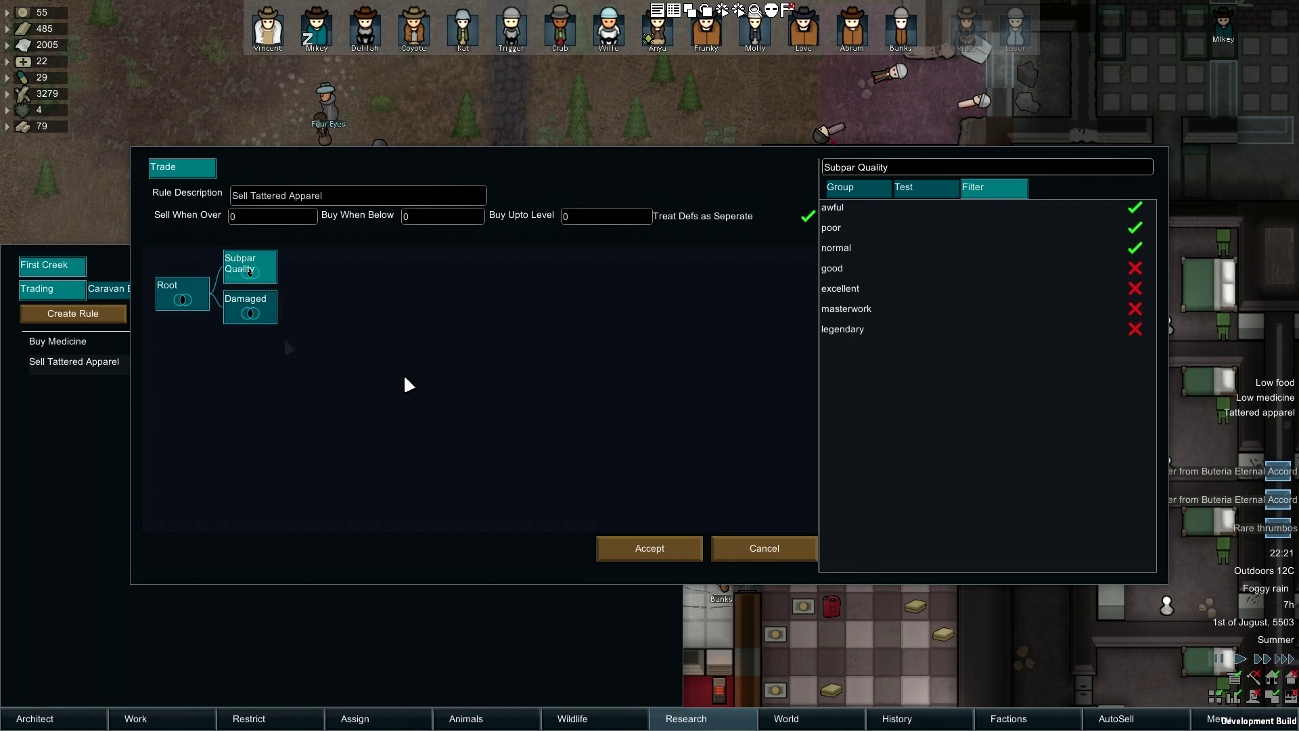
left_click(184, 300)
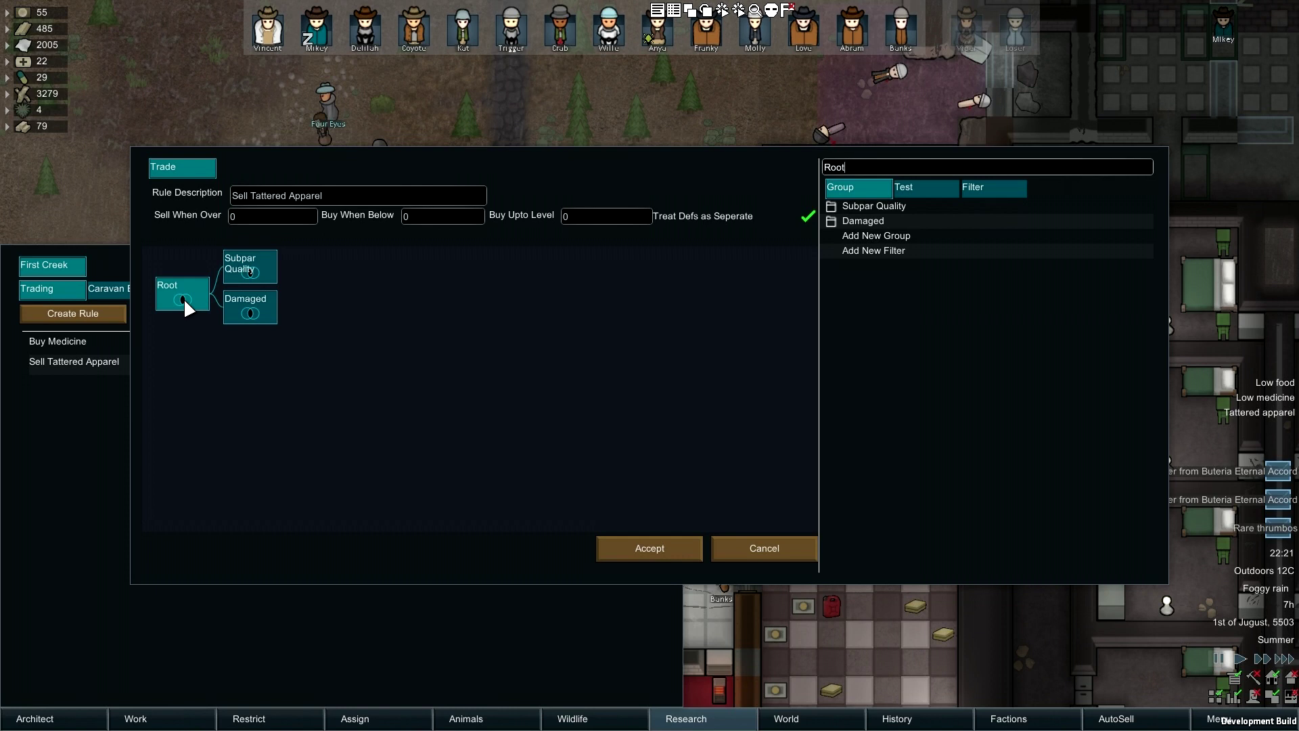
Switch Root's operator to OR, accept the rule, then reopen Sell Tattered Apparel.
right_click(184, 298)
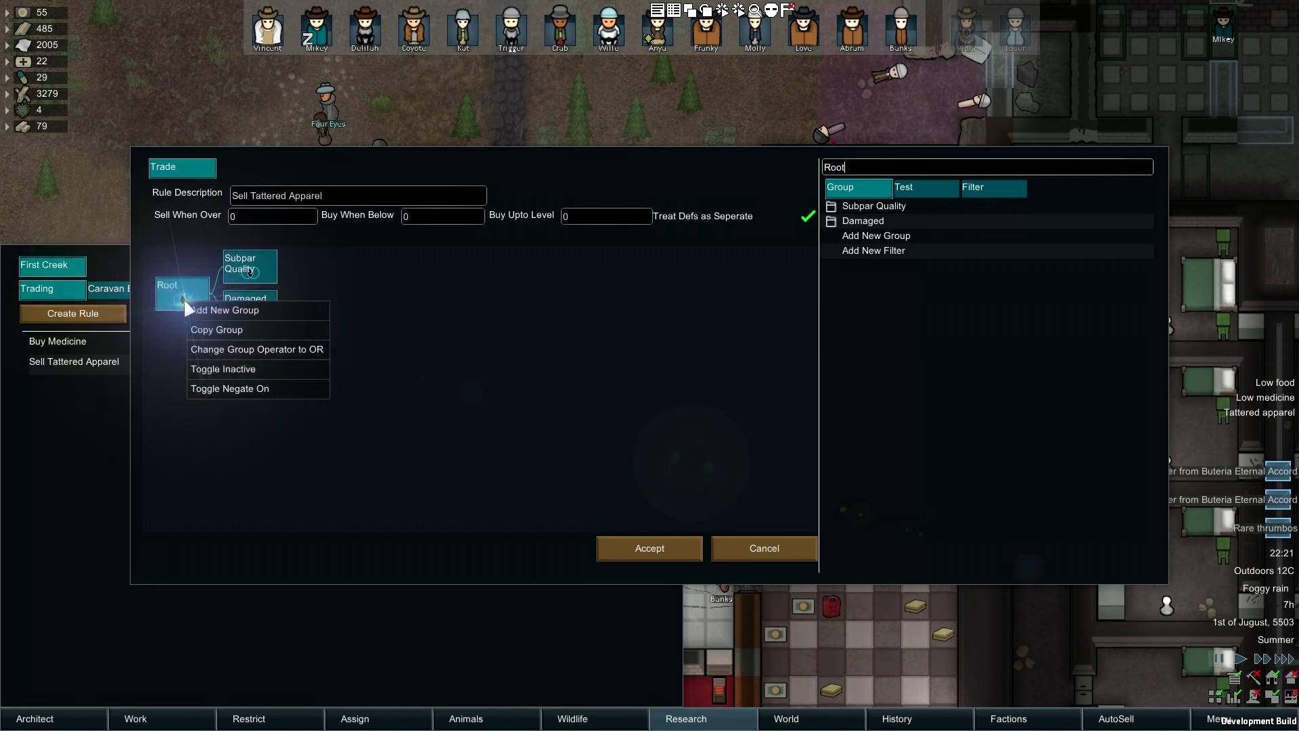
left_click(328, 349)
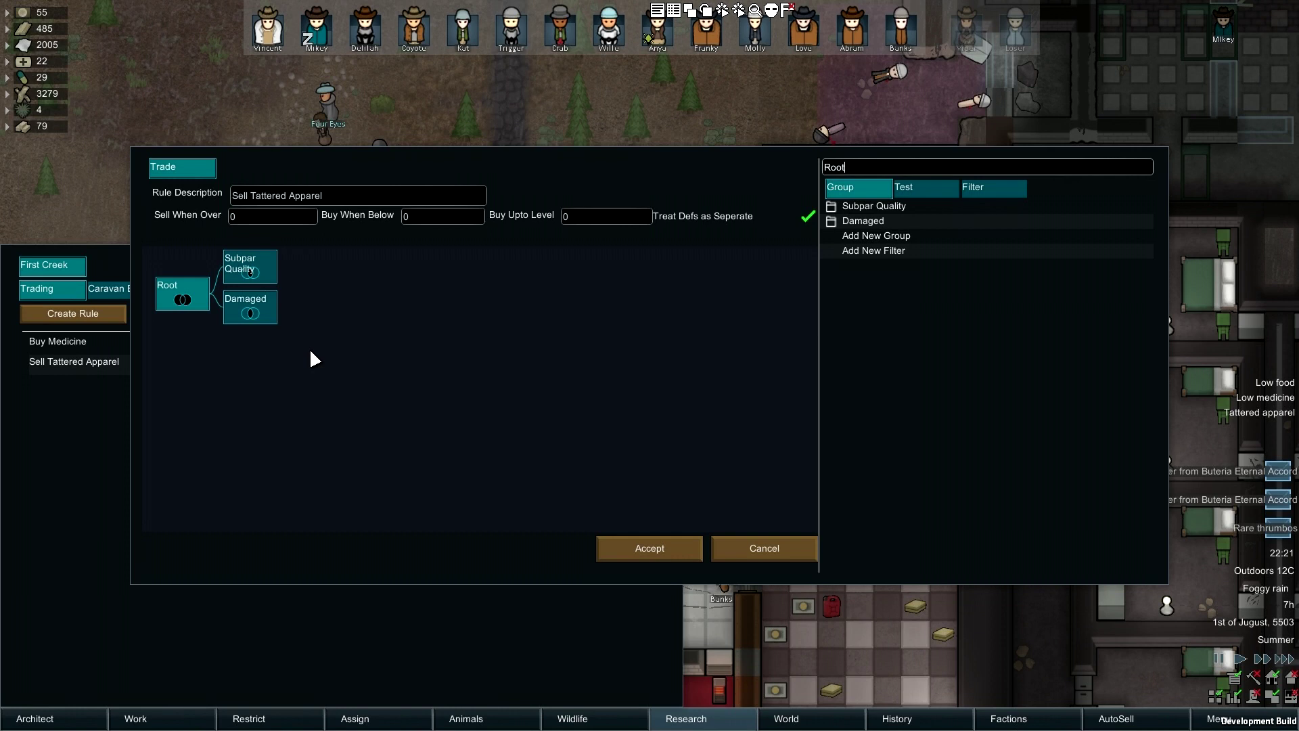
left_click(643, 545)
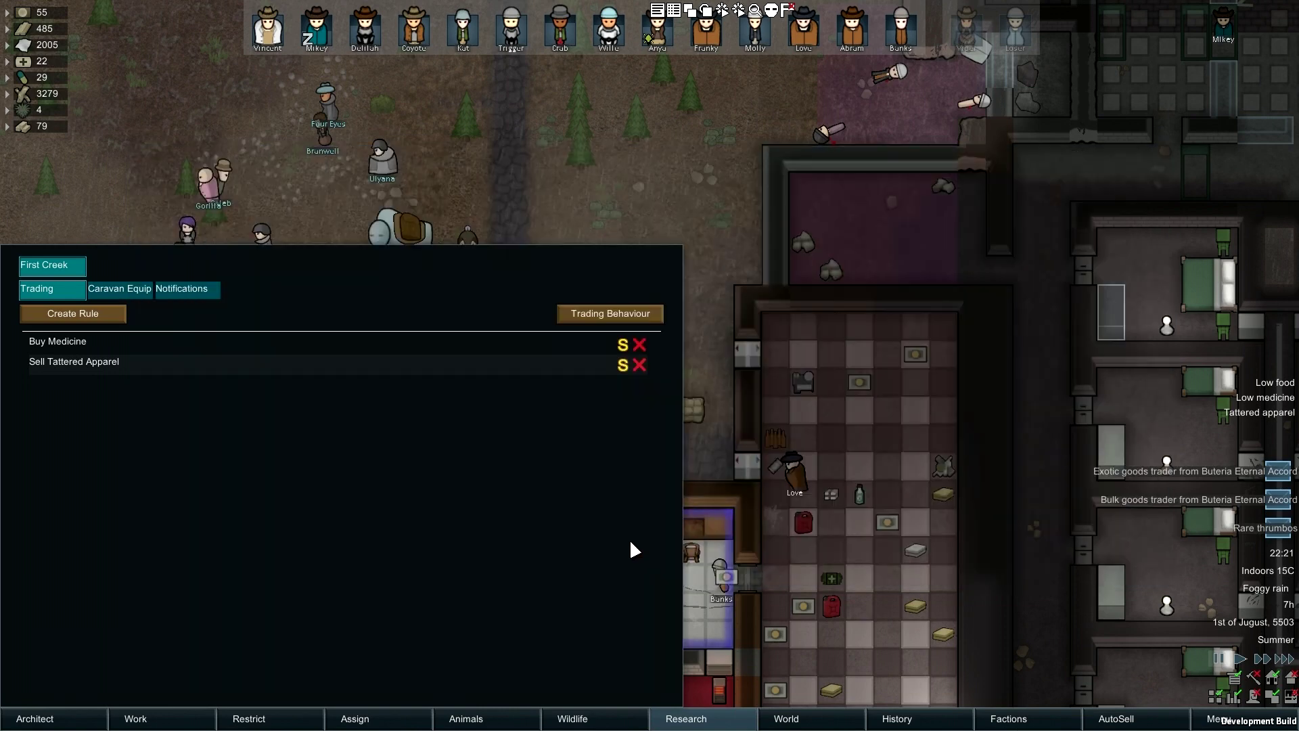
left_click(140, 361)
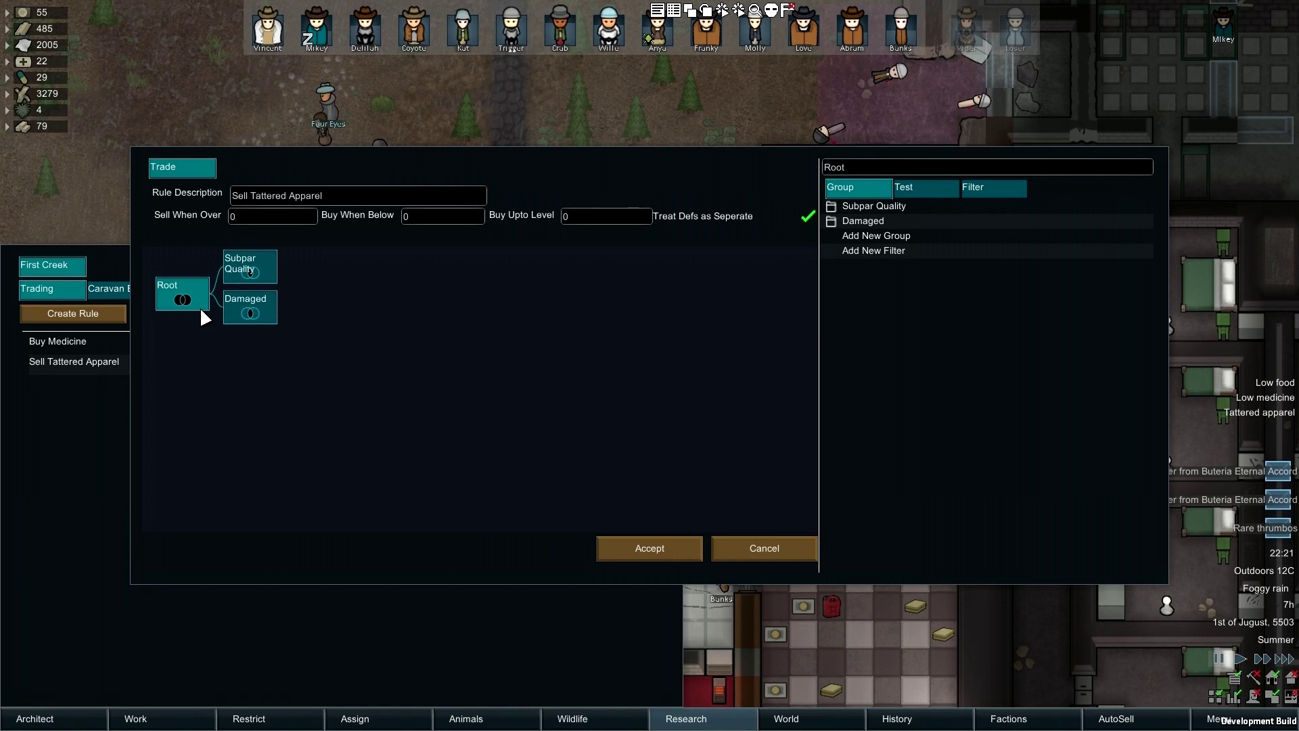
Add a new group under Root and move Damaged into it.
key("Escape")
left_click(139, 362)
right_click(202, 306)
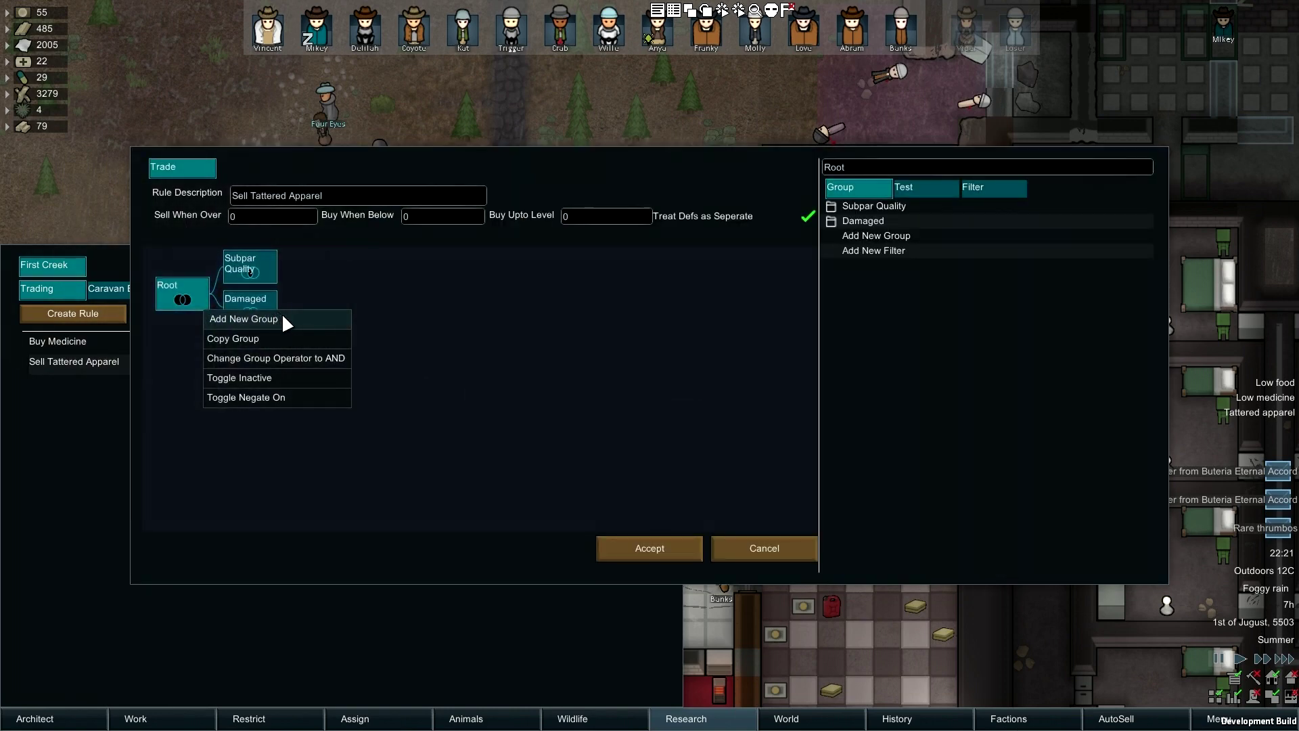
left_click(282, 318)
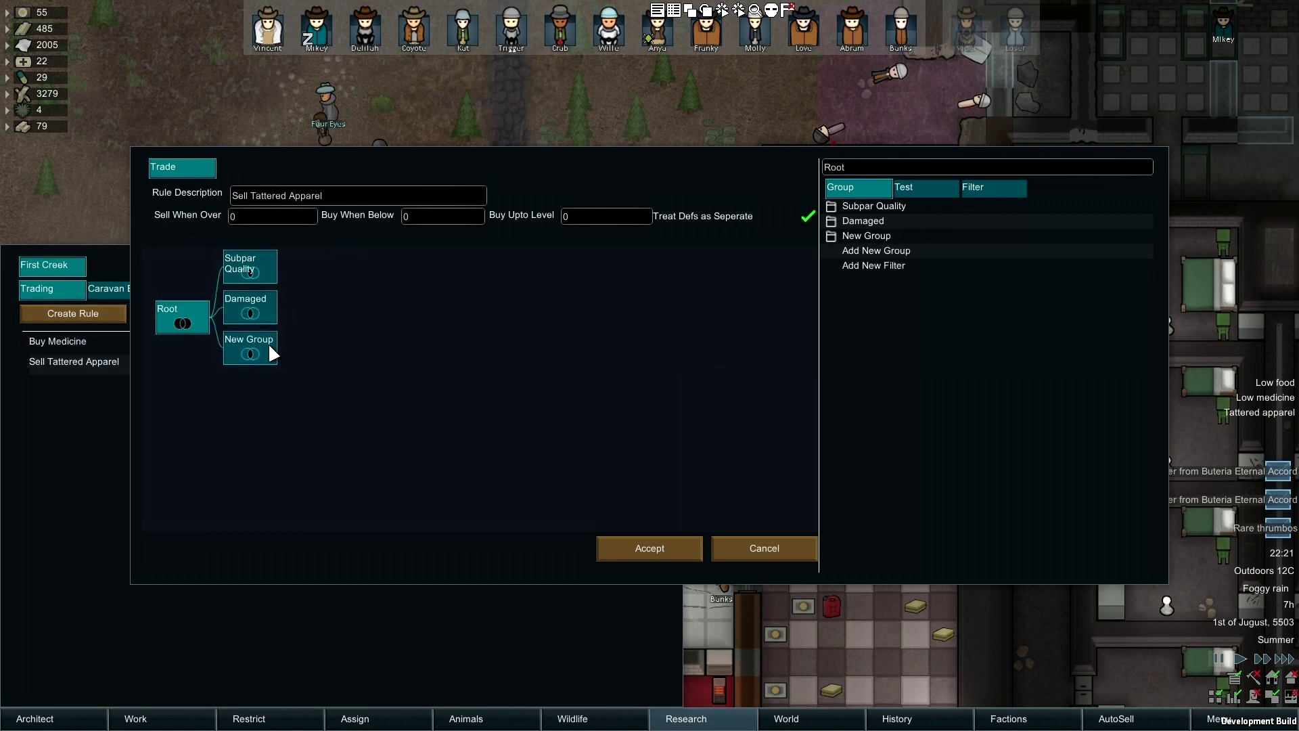
left_click(252, 350)
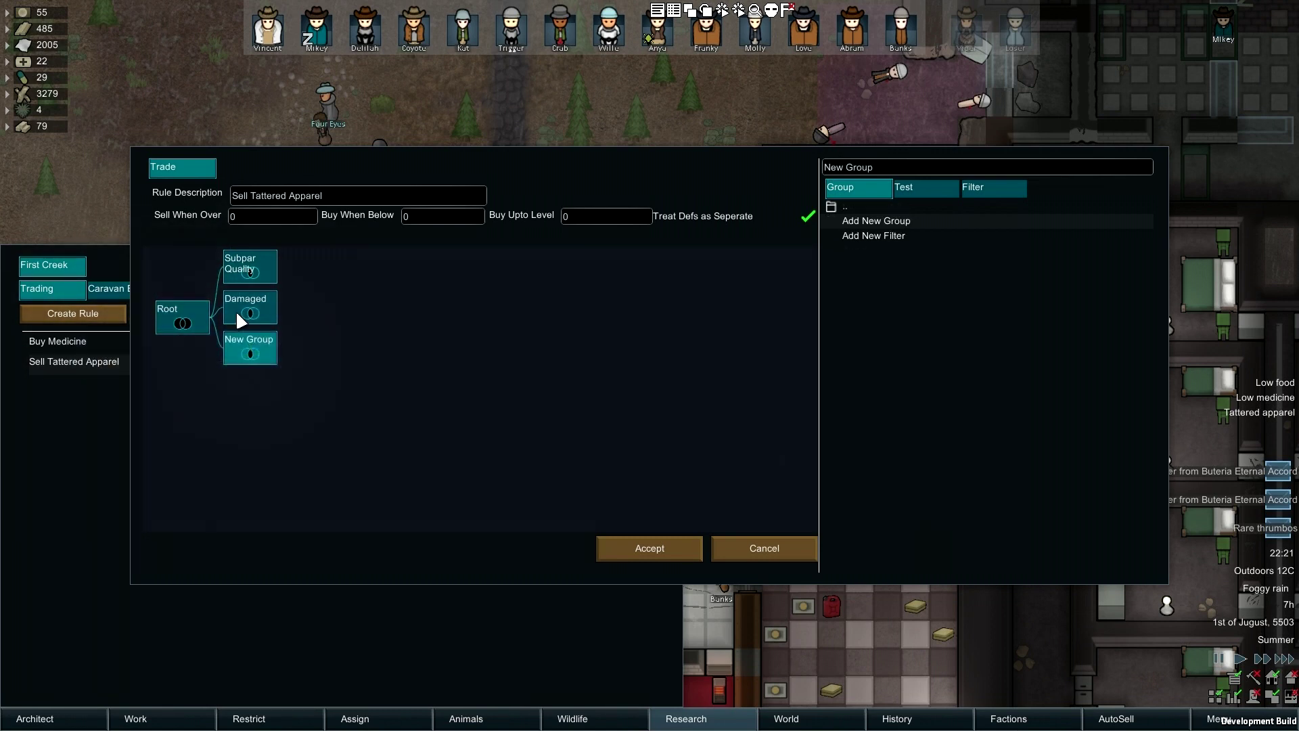
left_click_drag(259, 334, 258, 338)
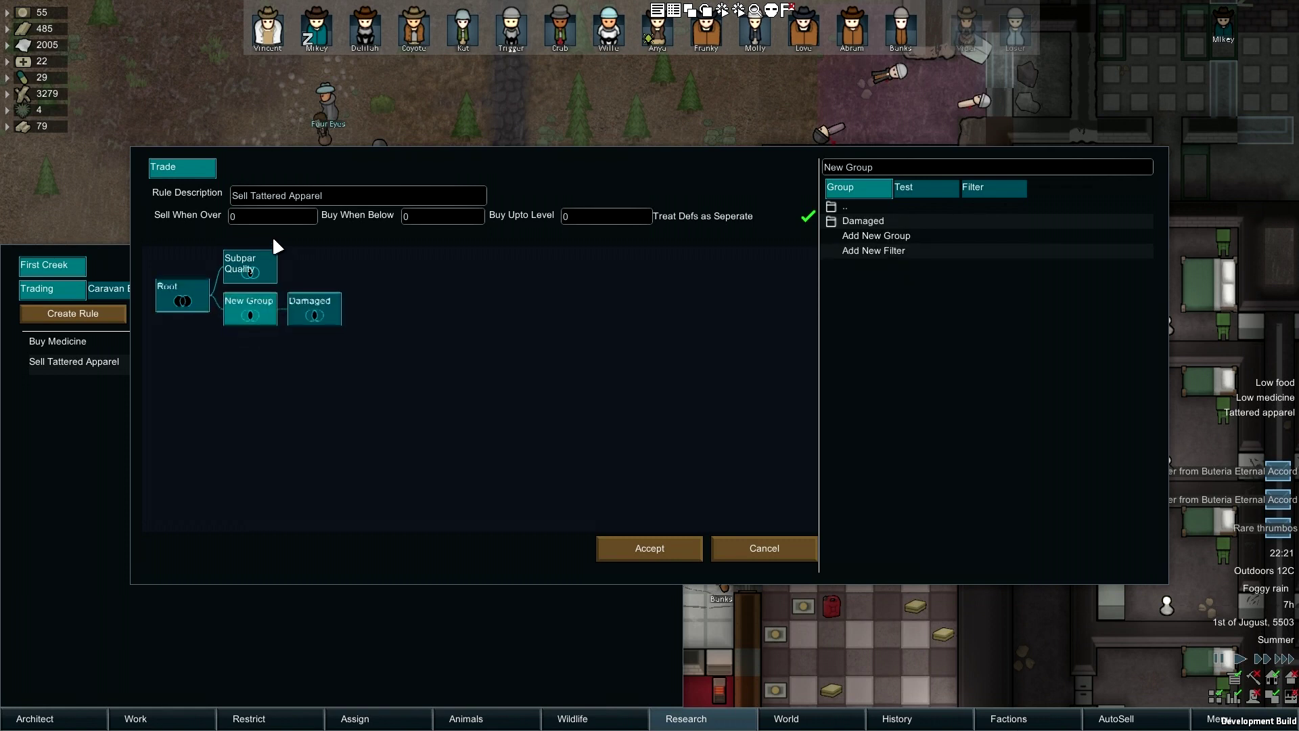
Add a second empty group under Root and set the Damaged/Subpar Quality group to OR.
left_click(185, 299)
right_click(186, 298)
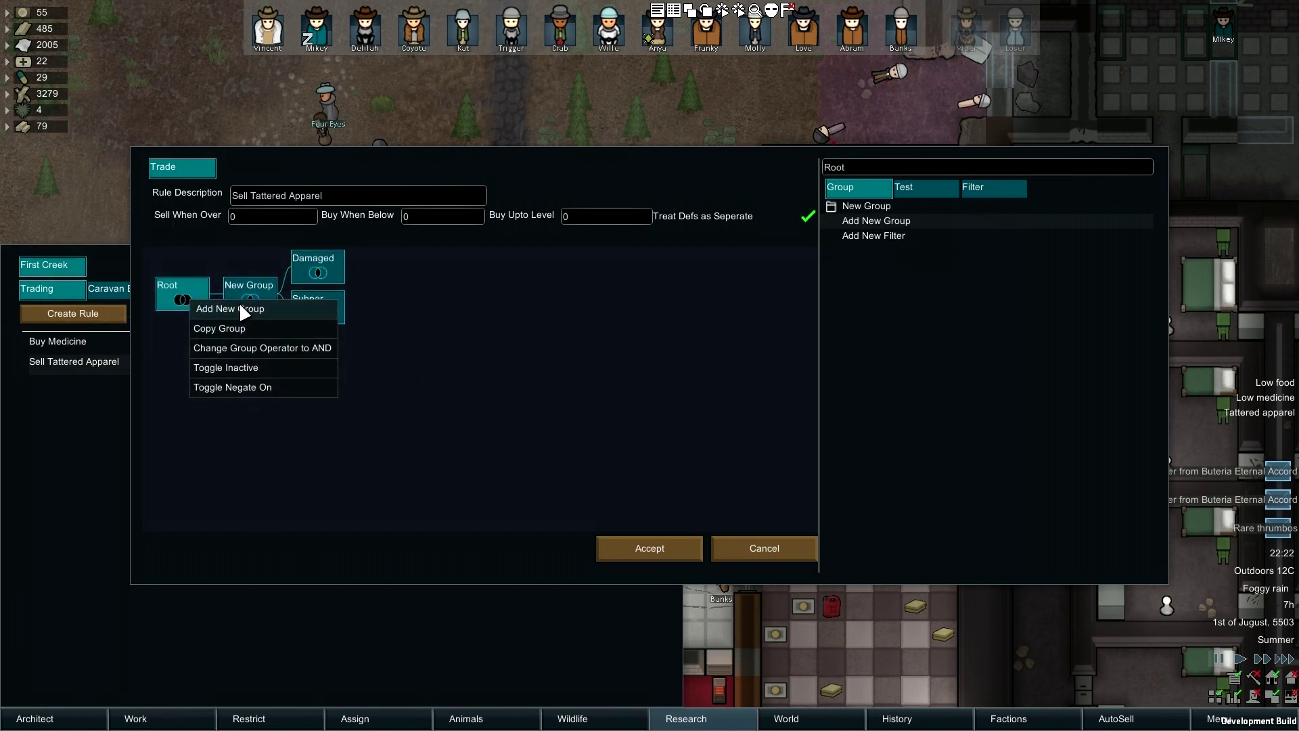
left_click(241, 306)
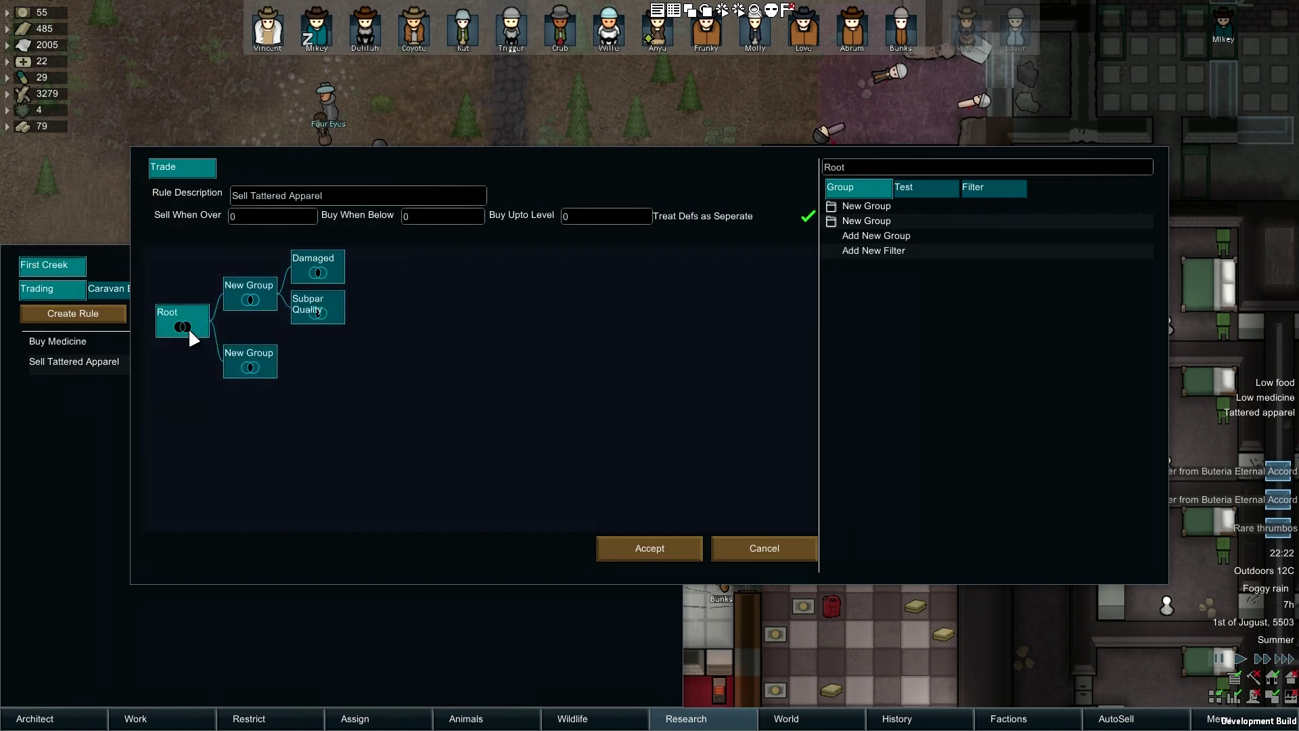
left_click(245, 303)
right_click(245, 304)
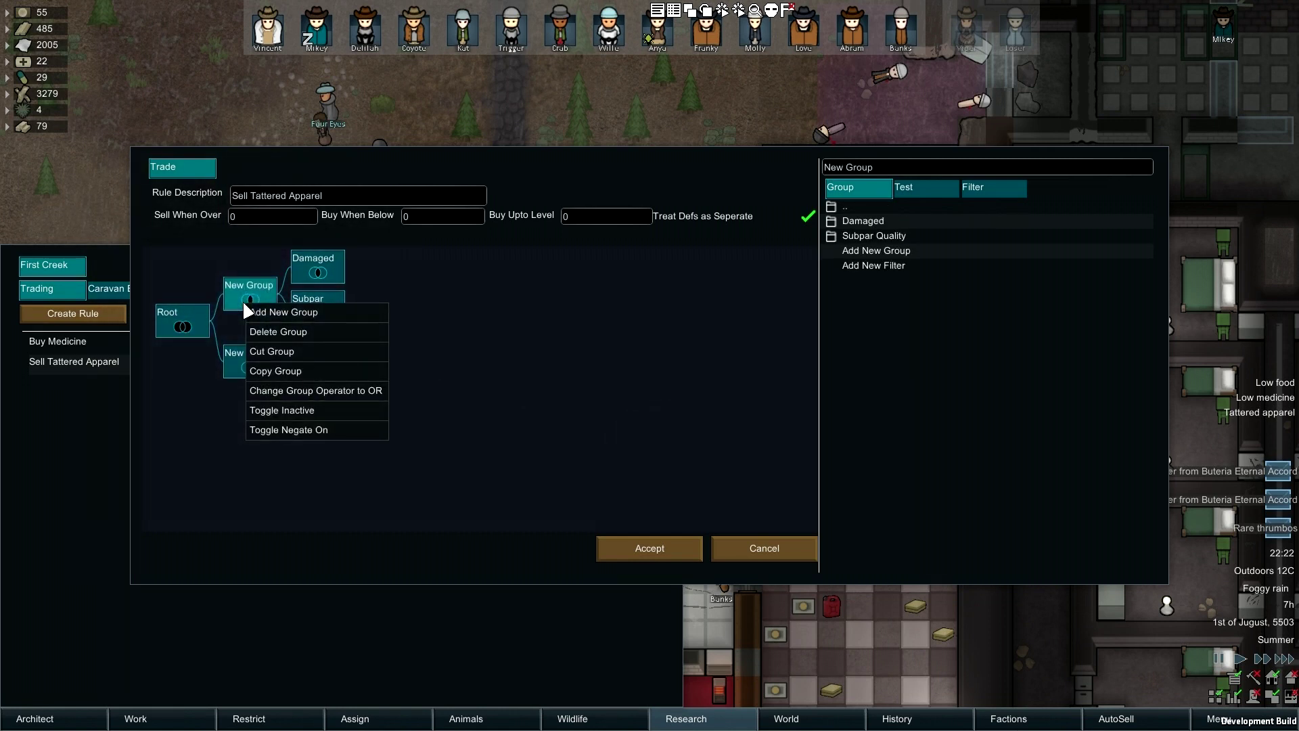
left_click(342, 383)
right_click(191, 323)
left_click(231, 335)
left_click(174, 308)
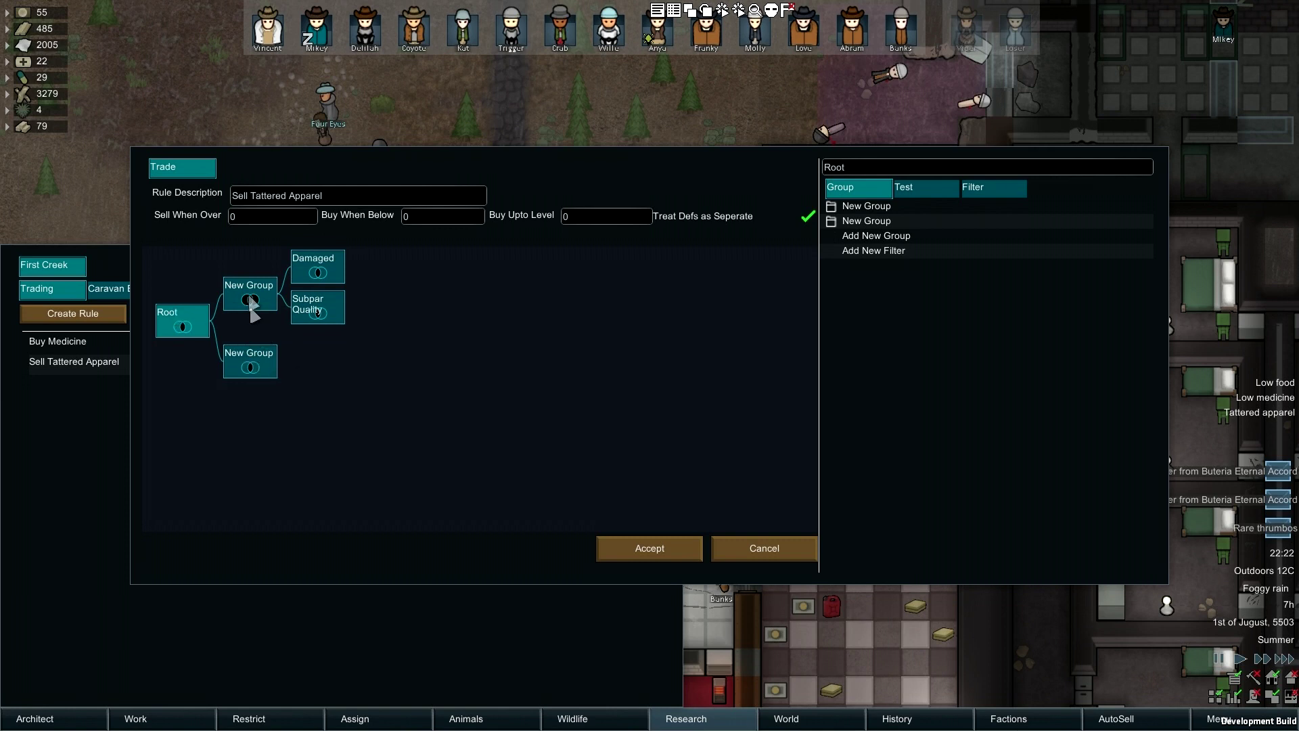
Rename the second empty group to 'Exception'.
left_click(259, 363)
left_click(881, 168)
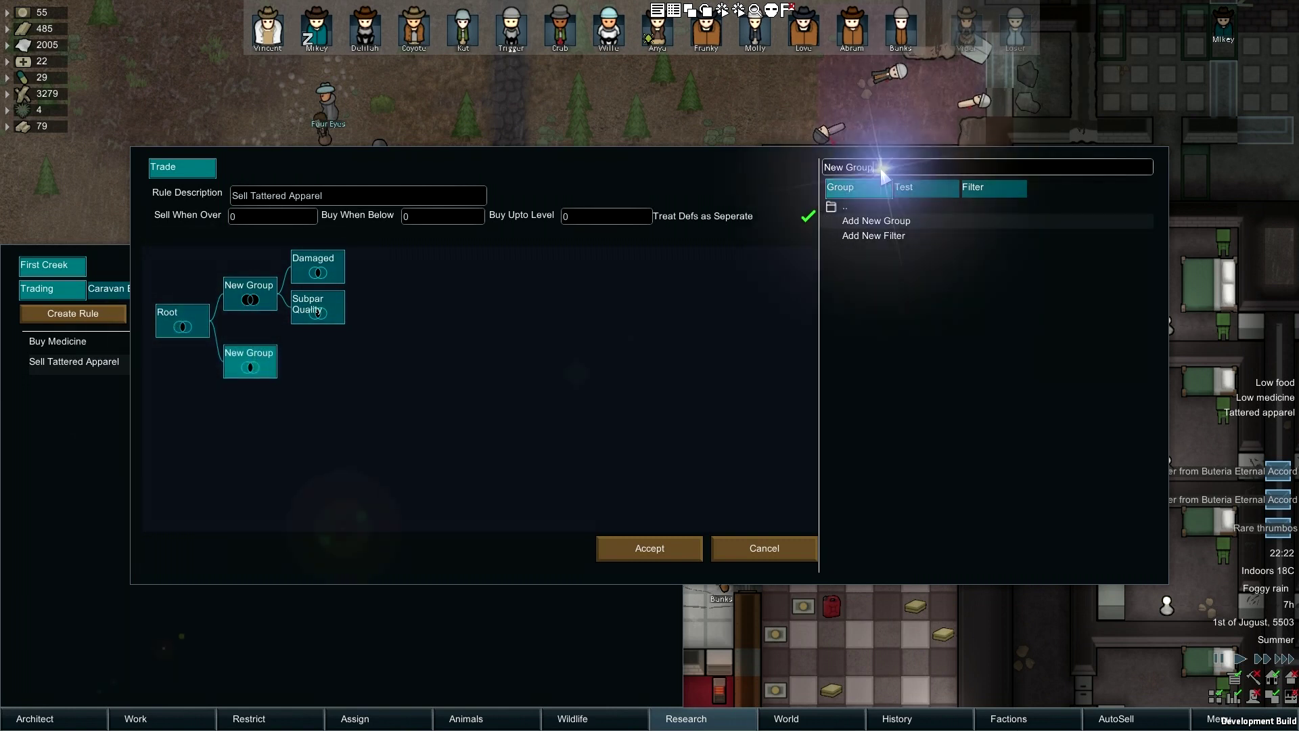
key("ctrl+shift+Left")
key("ctrl+shift+Left")
type("Exception")
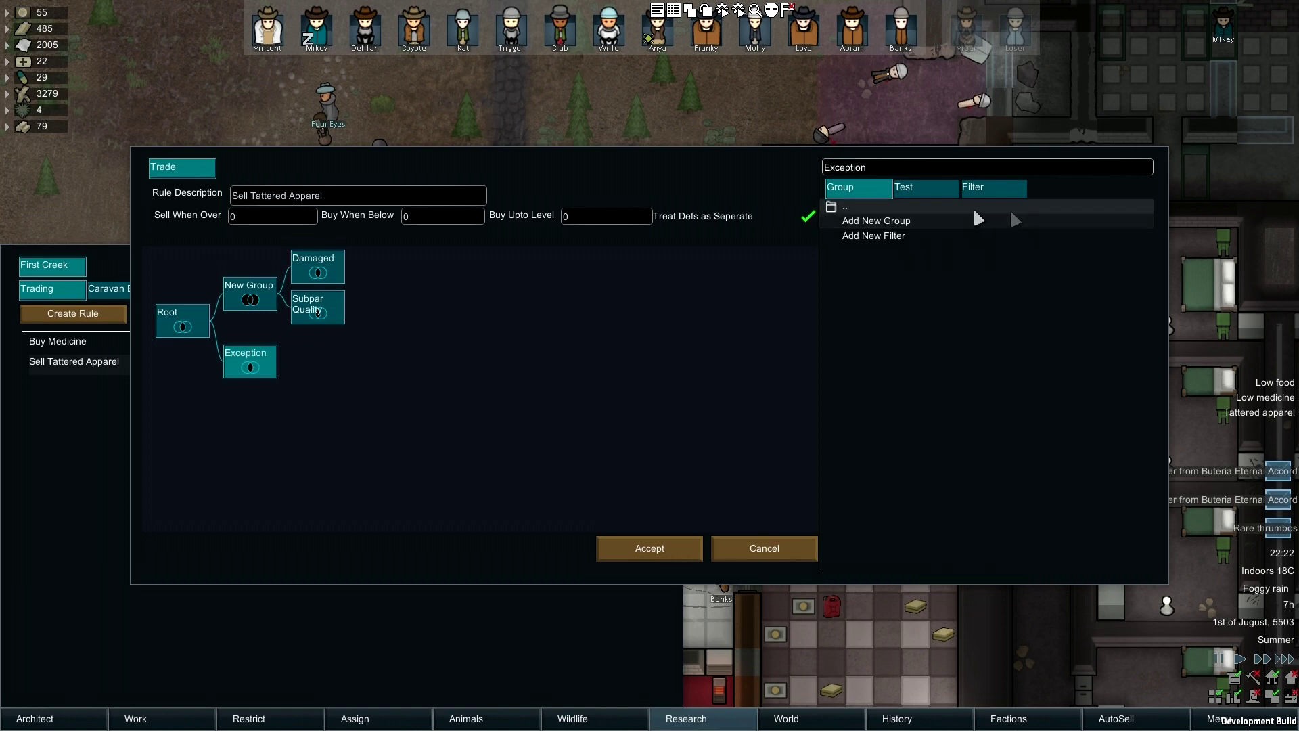
Add a Category filter to Exception covering Power armor helmet and Power armor.
left_click(883, 233)
left_click(599, 390)
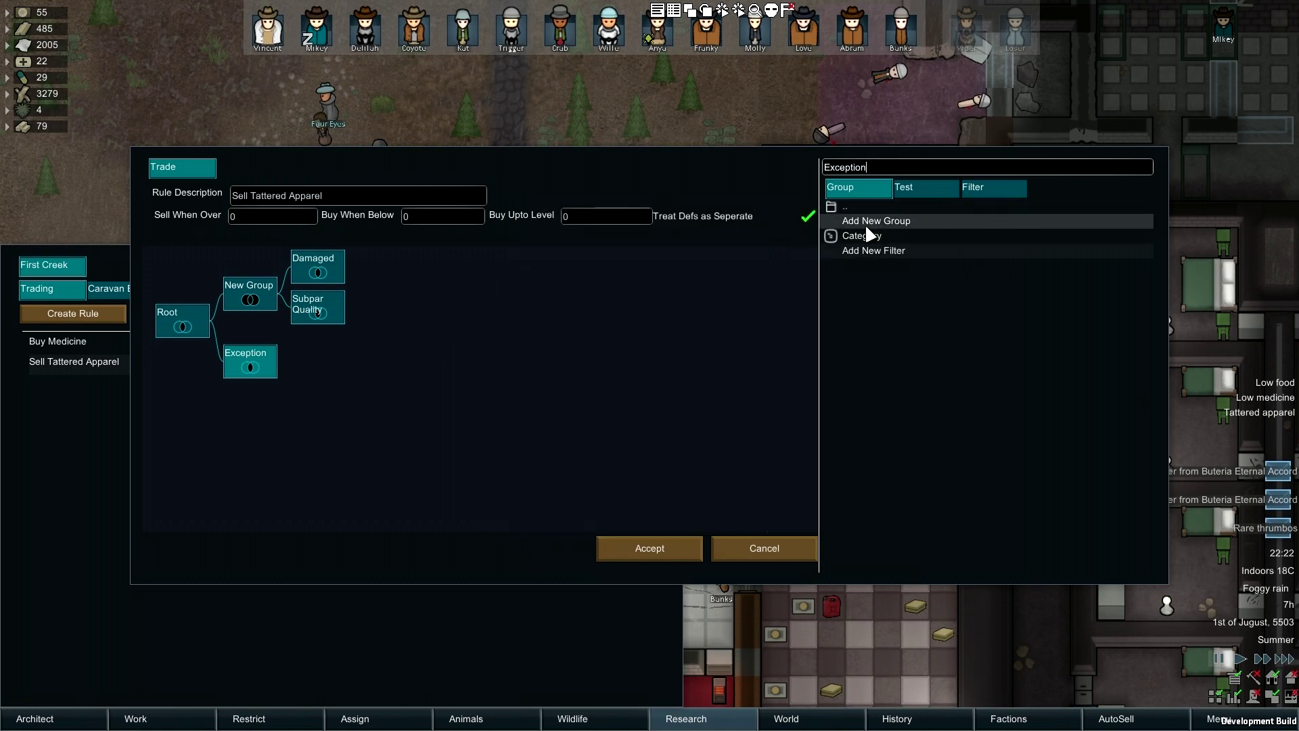
left_click(872, 235)
scroll(896, 279, "down", 8)
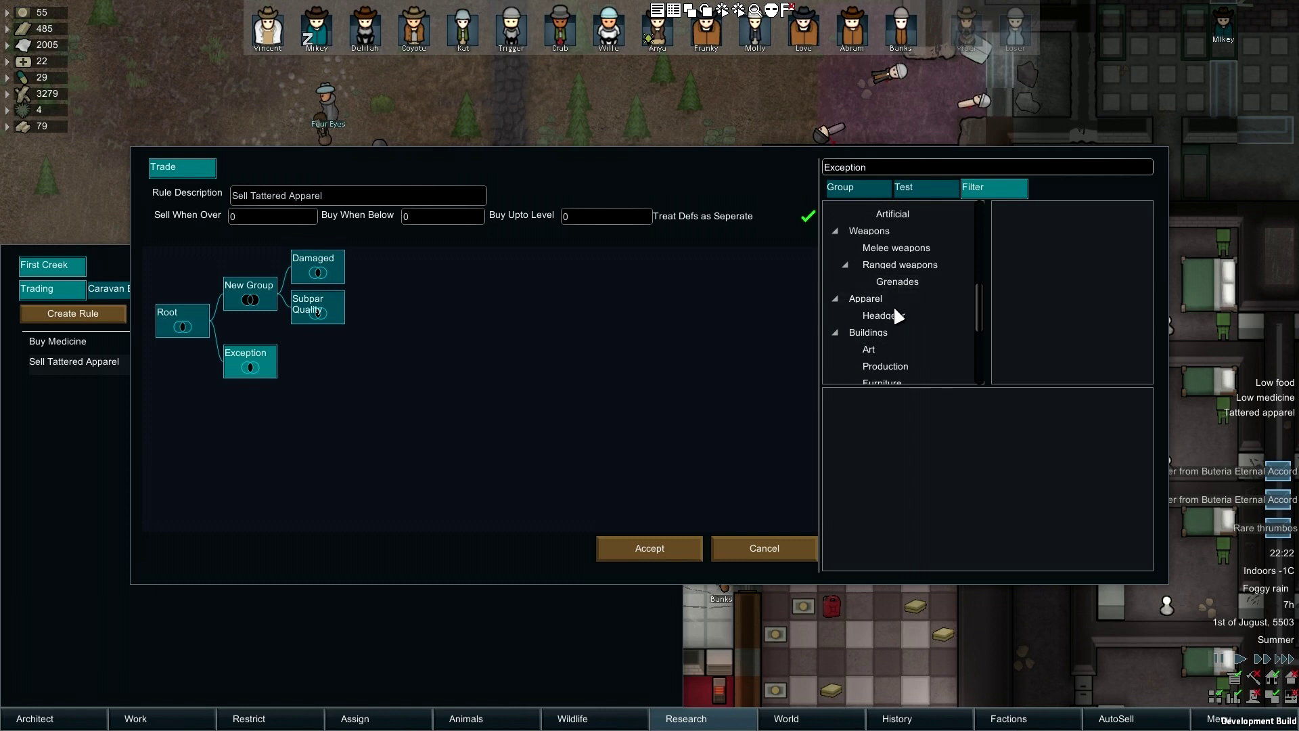
left_click(897, 315)
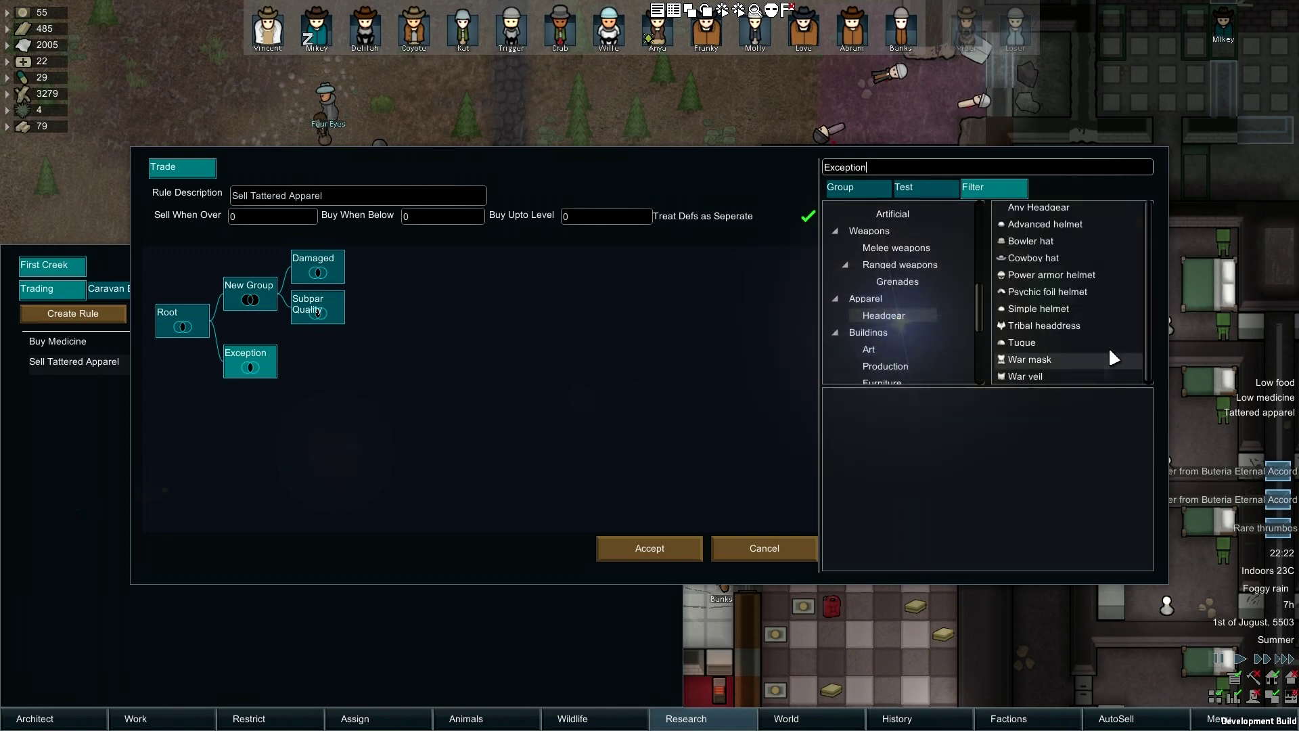
left_click(1082, 279)
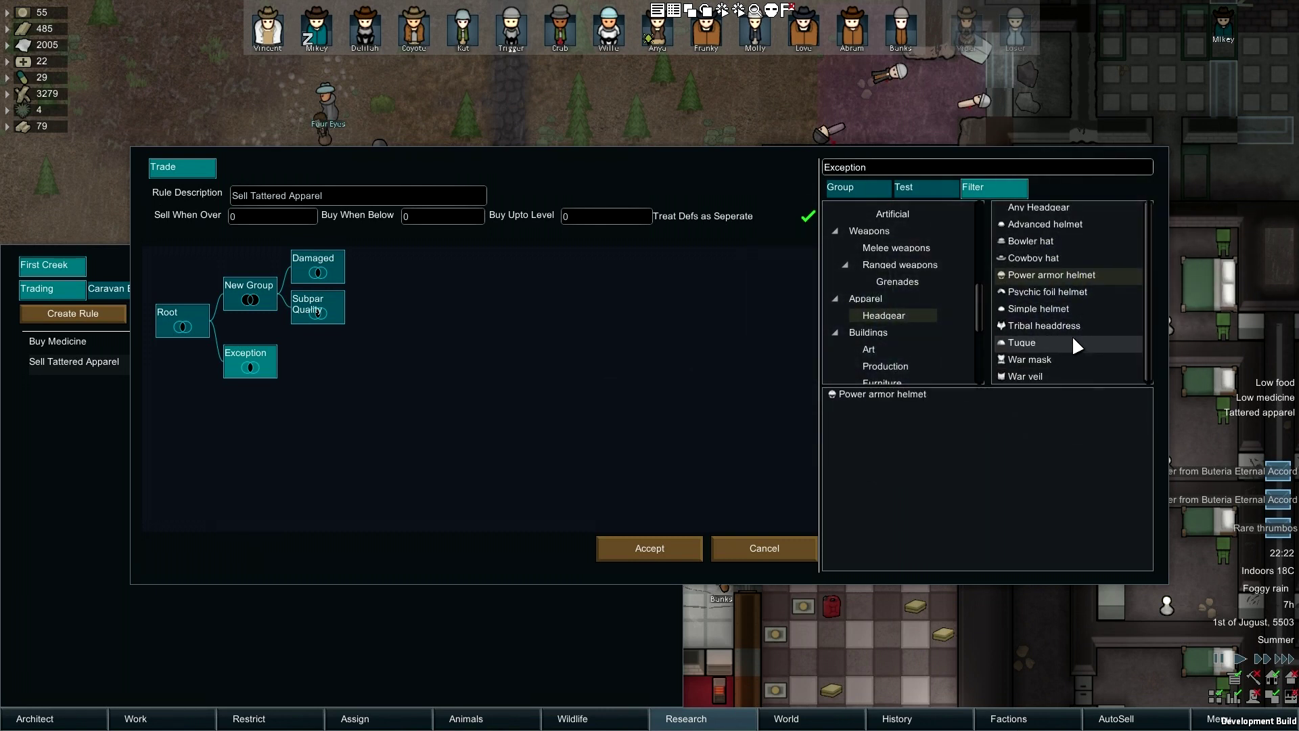
left_click(873, 299)
scroll(1106, 238, "down", 3)
left_click(1045, 306)
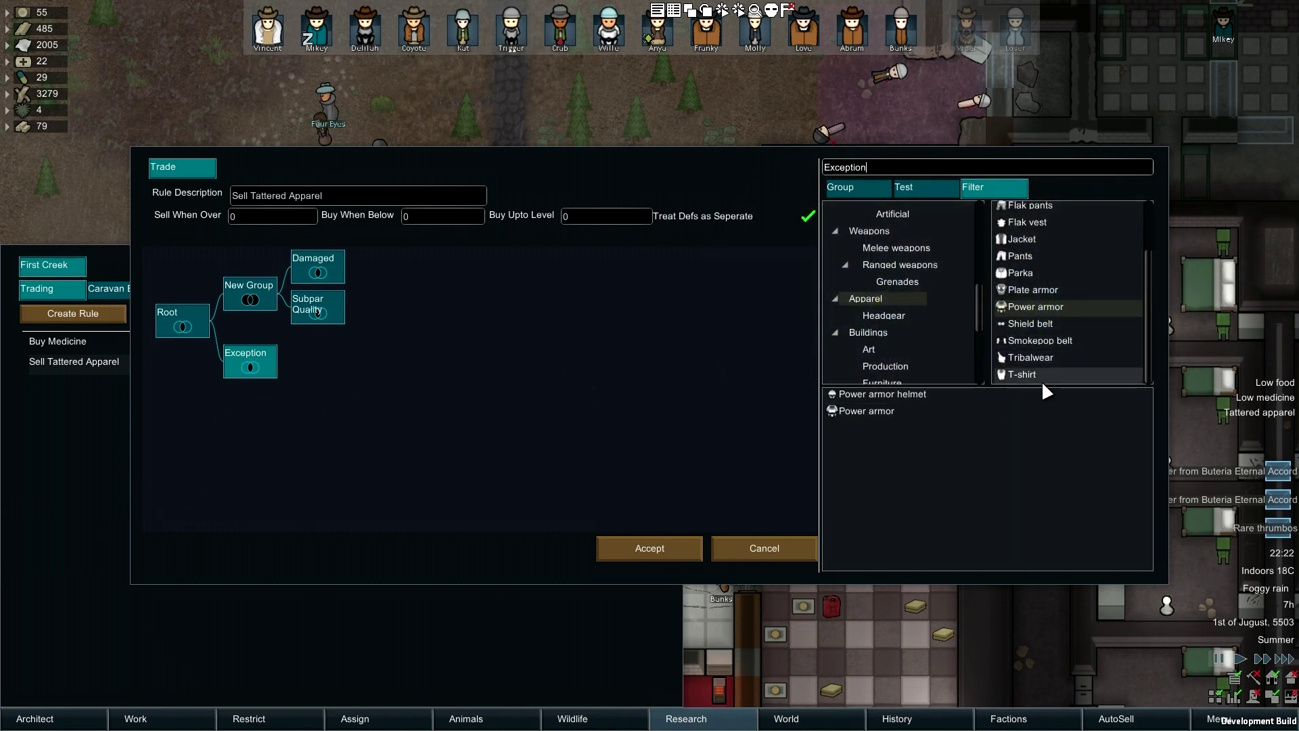
scroll(1059, 332, "up", 3)
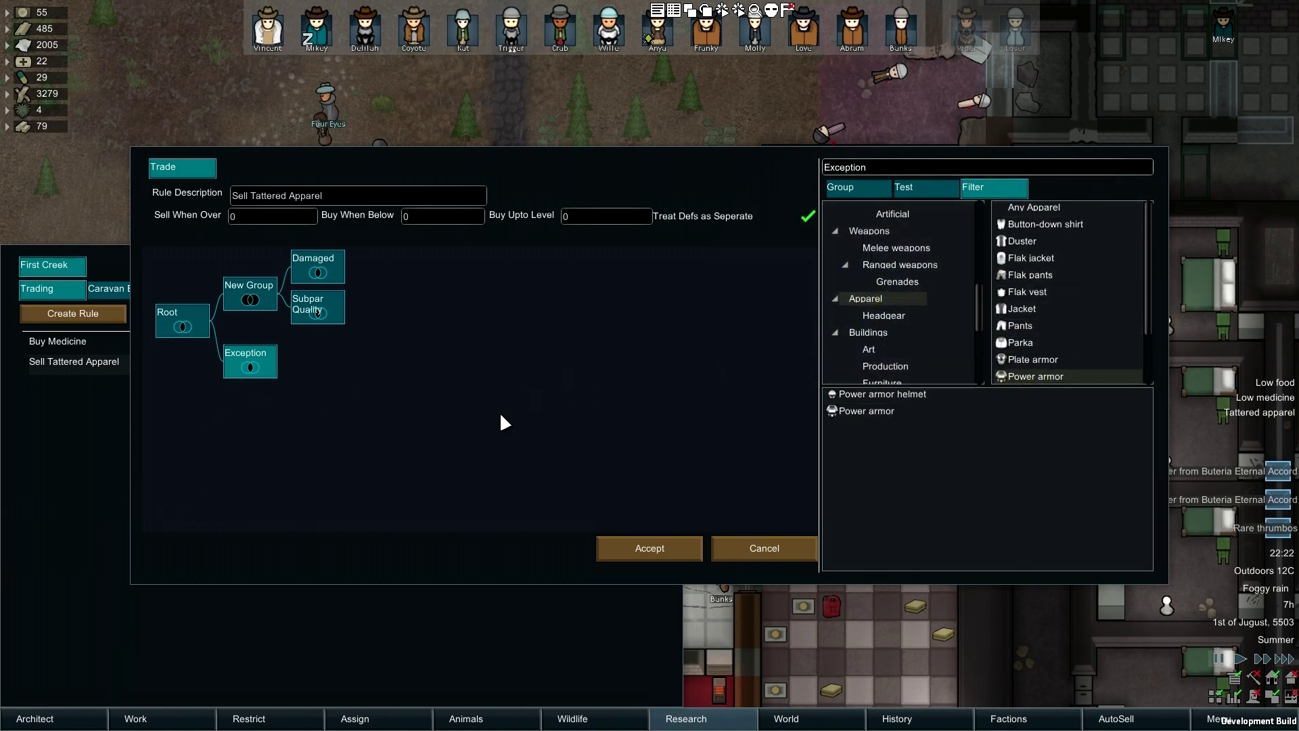
Turn on Negate for the Exception group to exclude power armor.
left_click(249, 362)
right_click(255, 366)
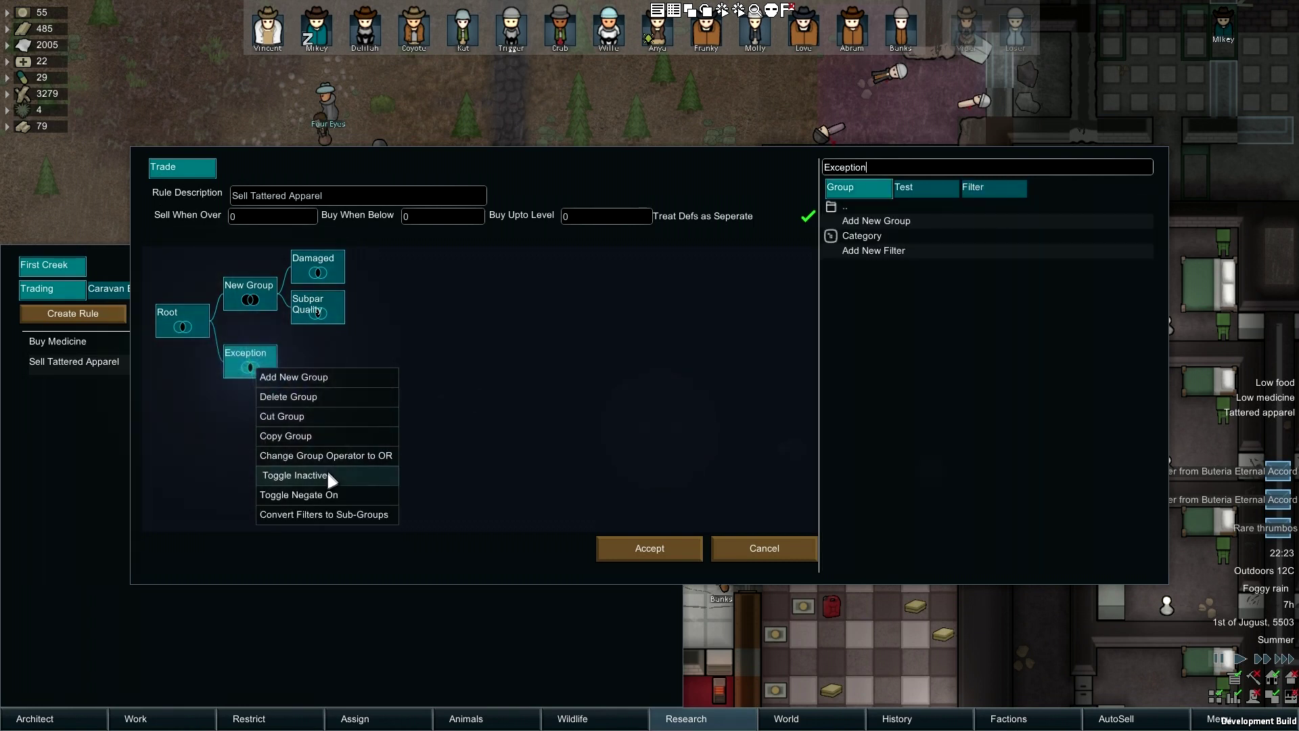
left_click(328, 498)
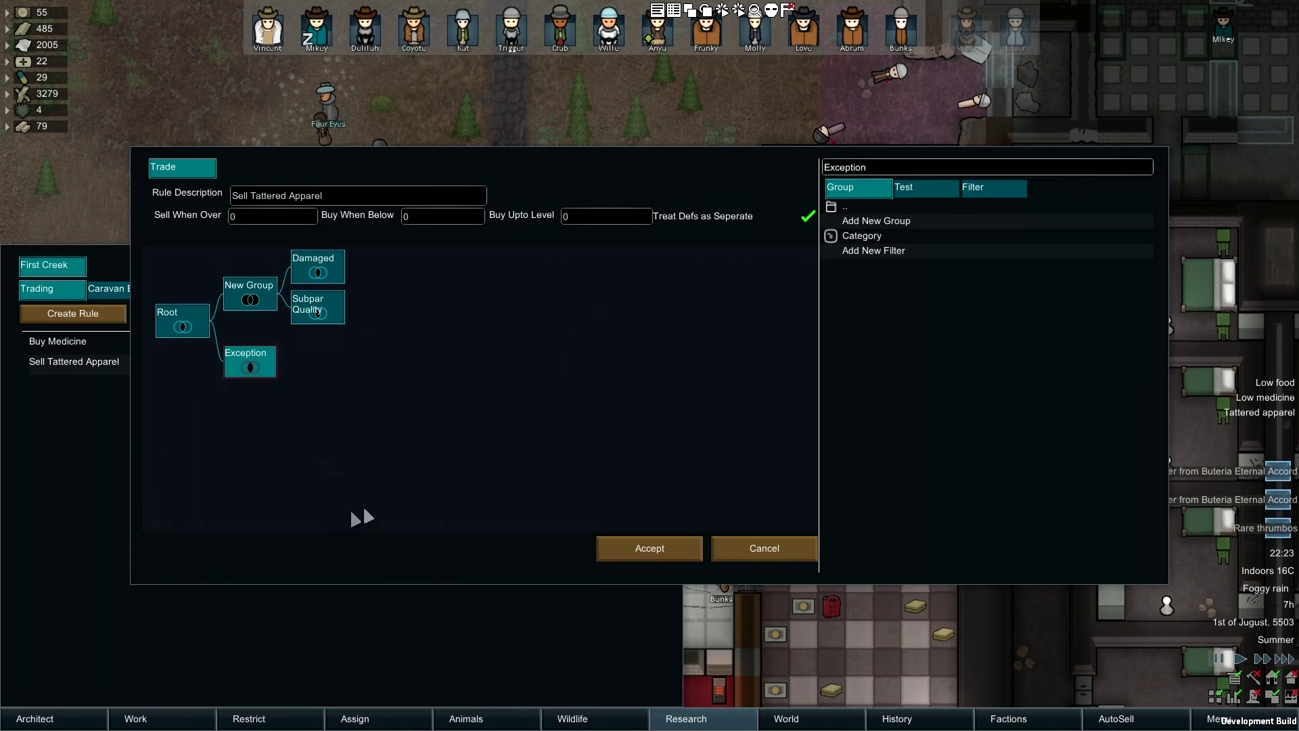
Accept the Sell Tattered Apparel rule and pan the map toward the workshop.
left_click(666, 553)
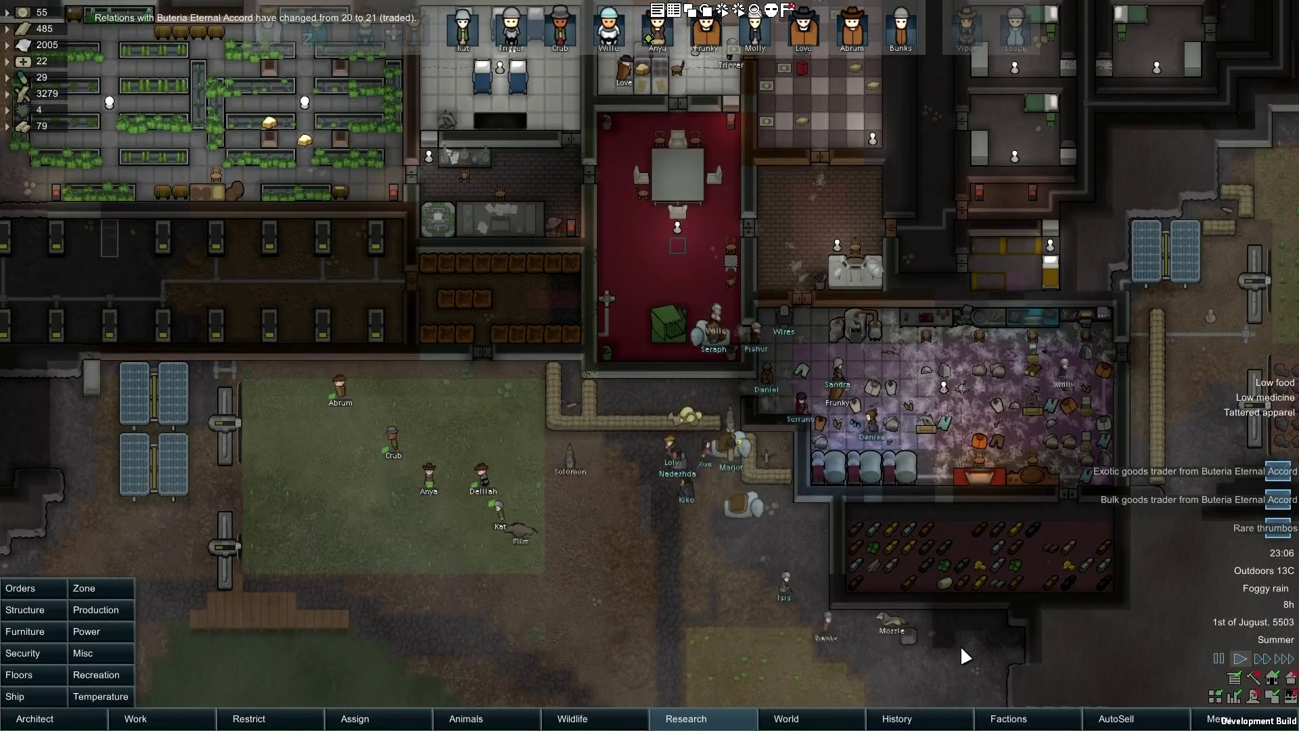
key("w")
key("a")
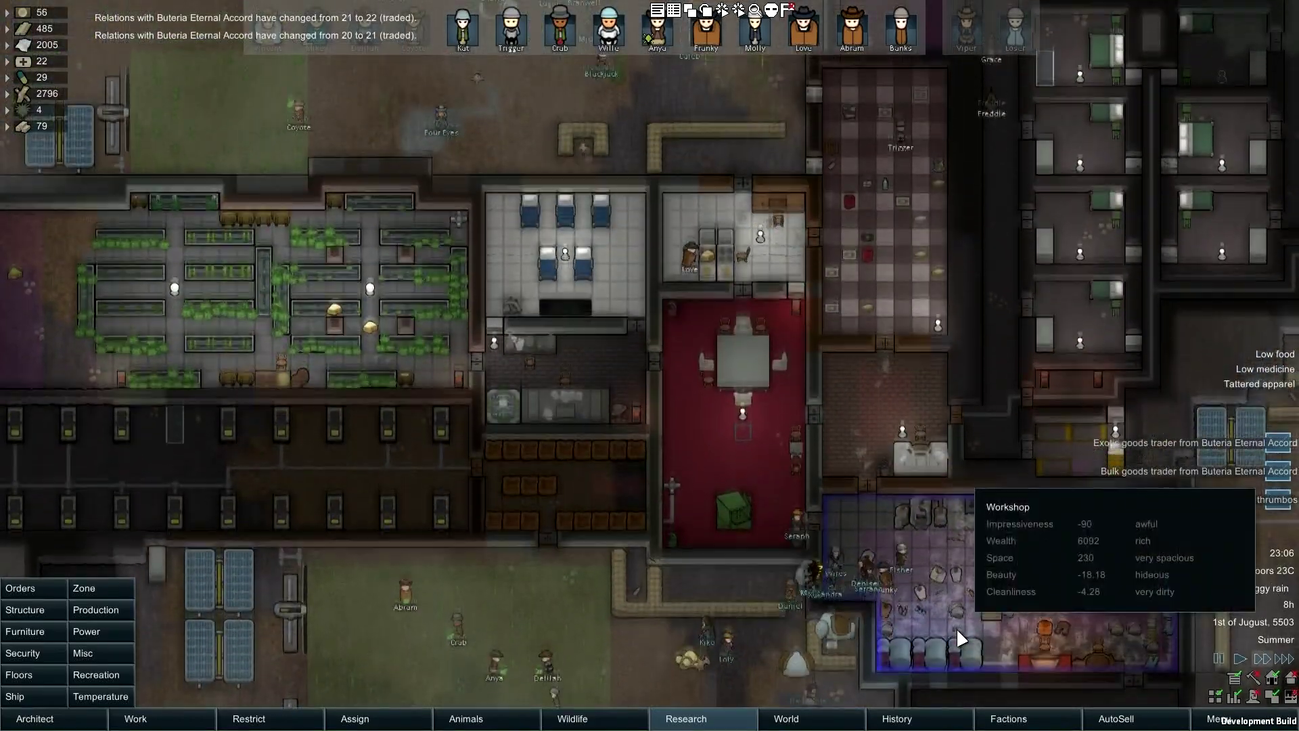